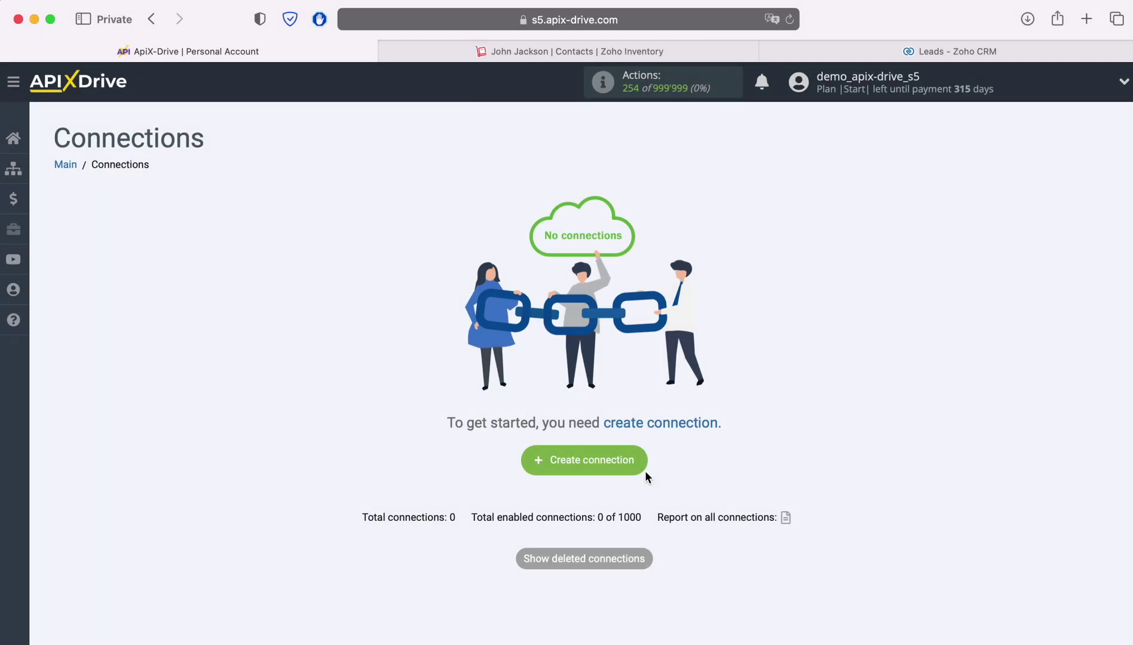
Step: Start a new connection, 'New connection 3', from the empty Connections page
click(637, 466)
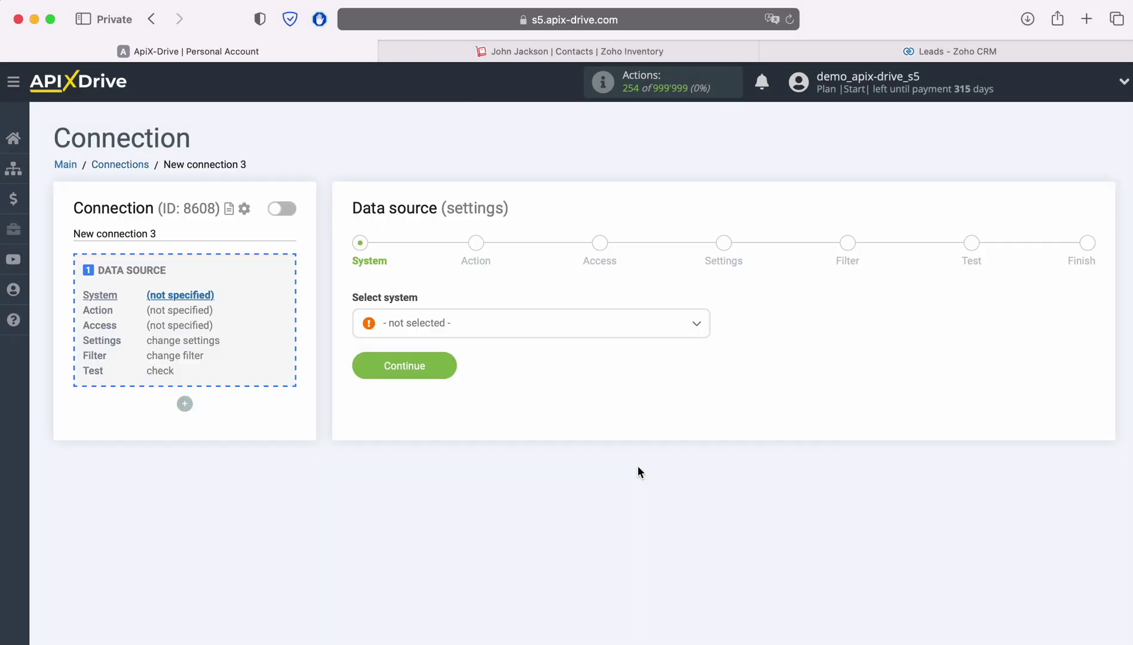
Step: Choose ZOHO Inventory as the data source system
click(554, 332)
scroll(640, 462, down, 1)
scroll(640, 462, down, 15)
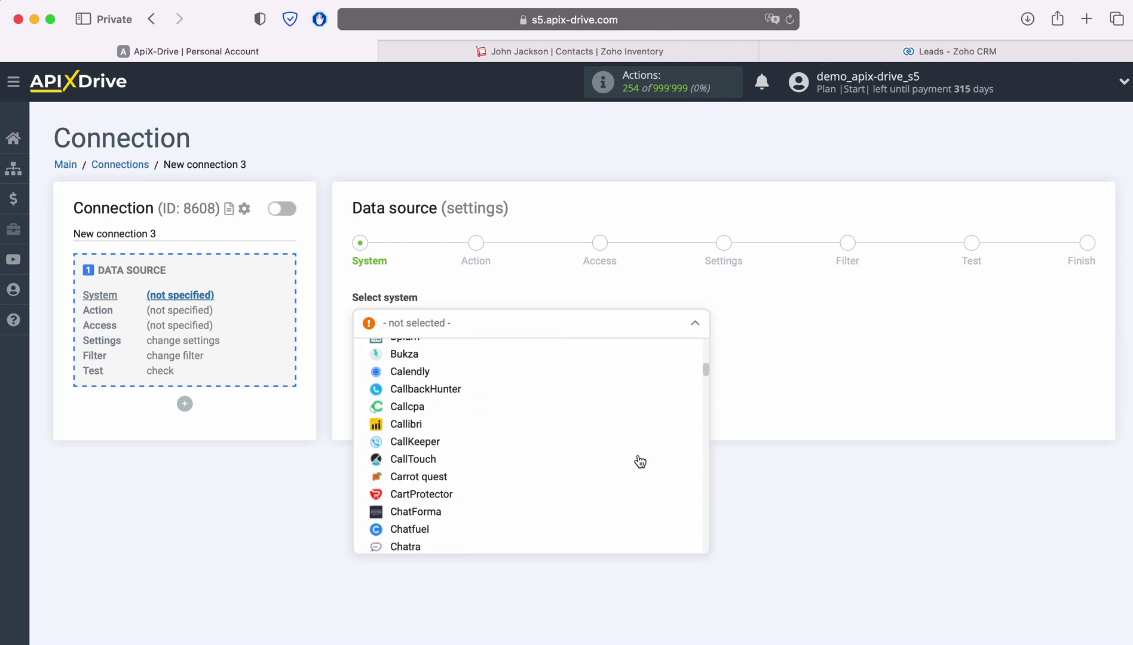
scroll(640, 462, down, 15)
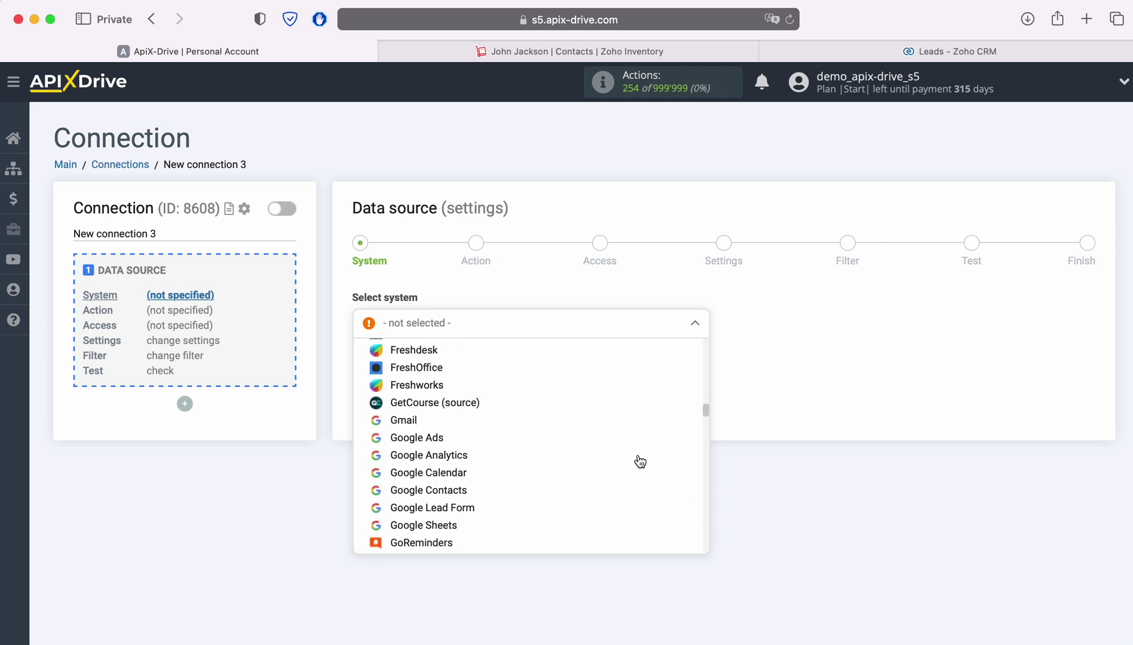
scroll(641, 462, down, 15)
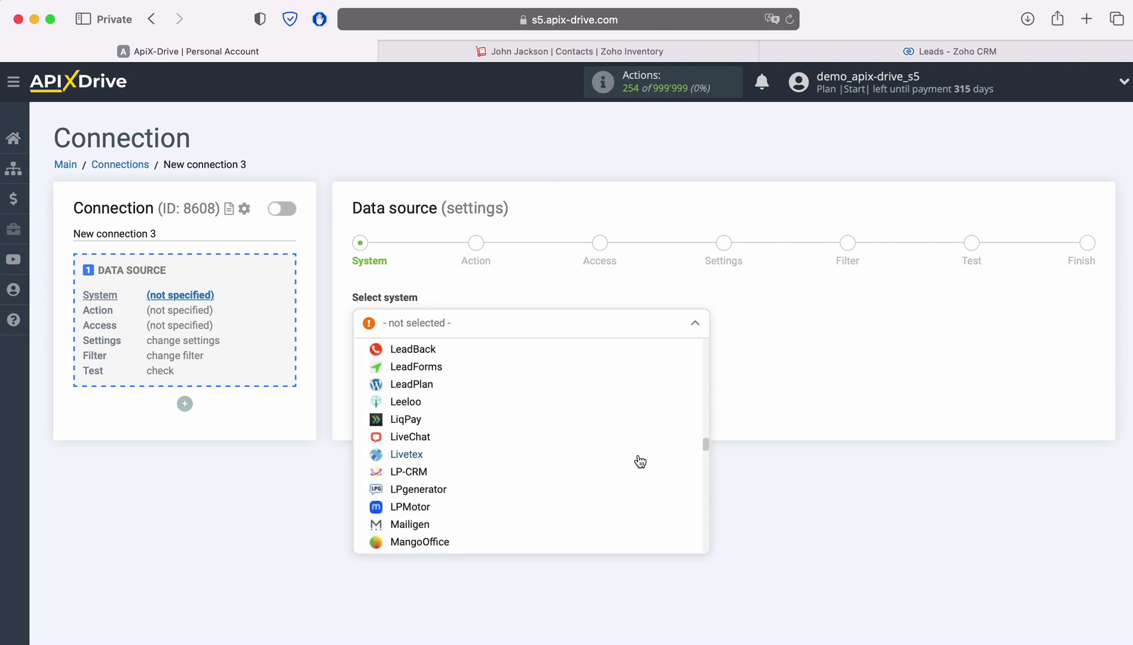
scroll(640, 462, down, 15)
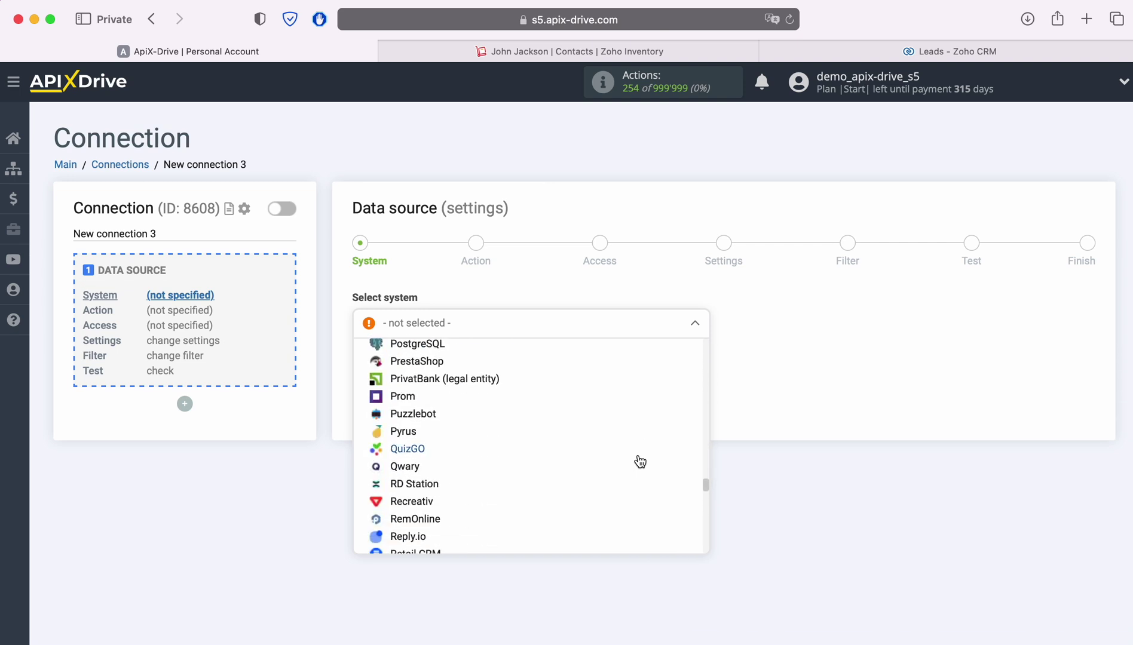
scroll(640, 462, down, 15)
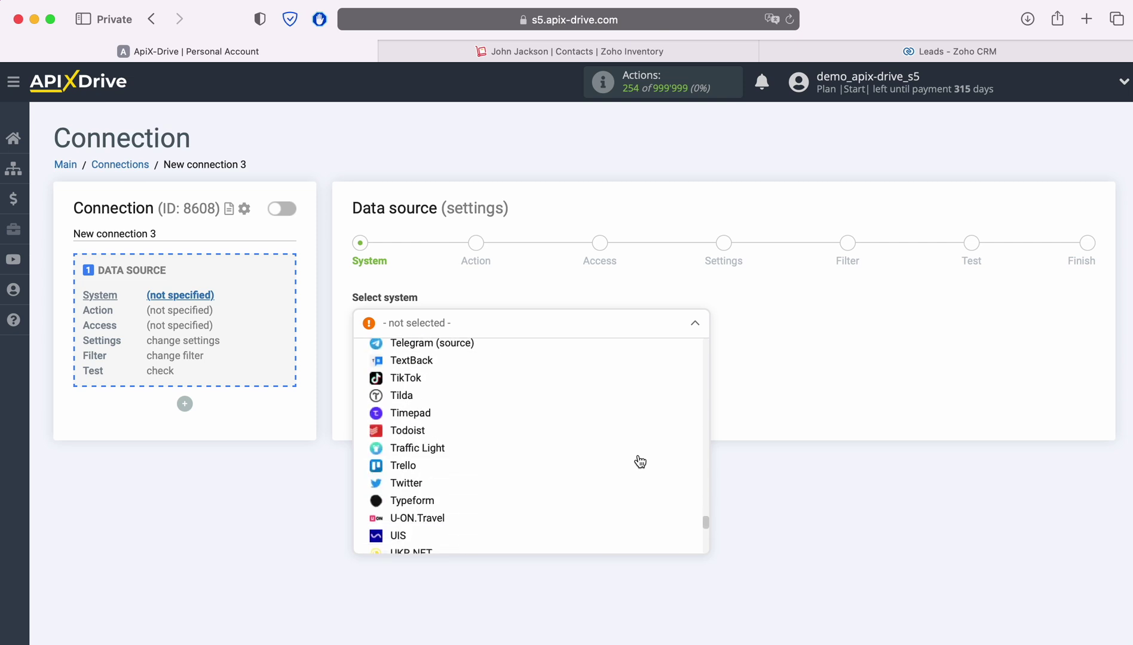
scroll(640, 462, down, 5)
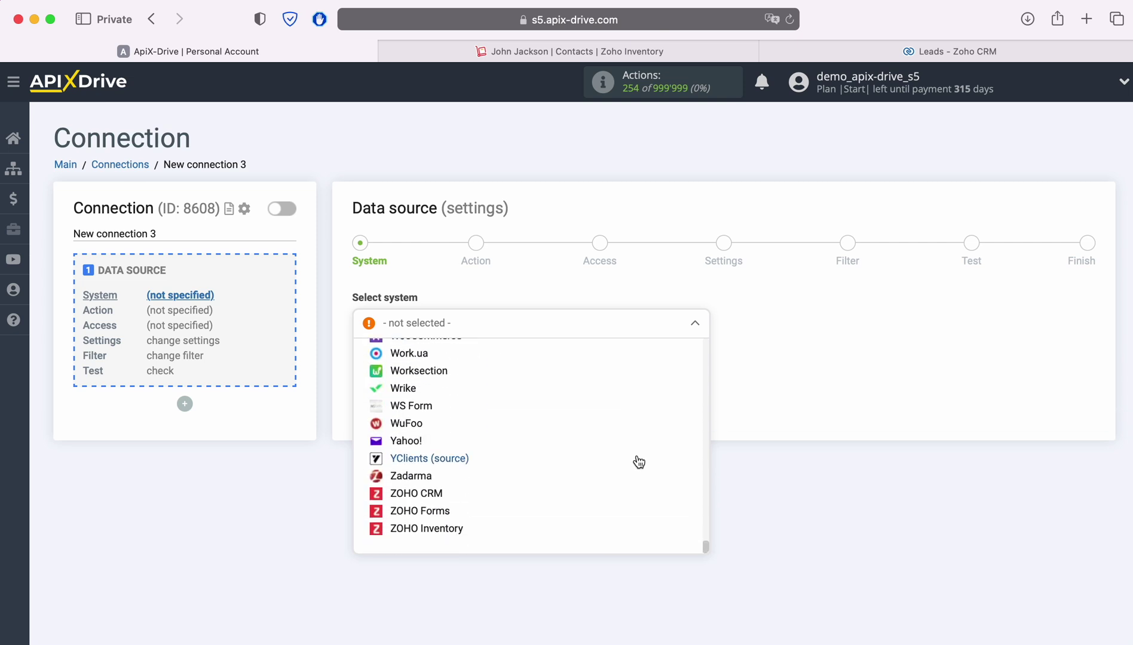
click(454, 530)
click(447, 373)
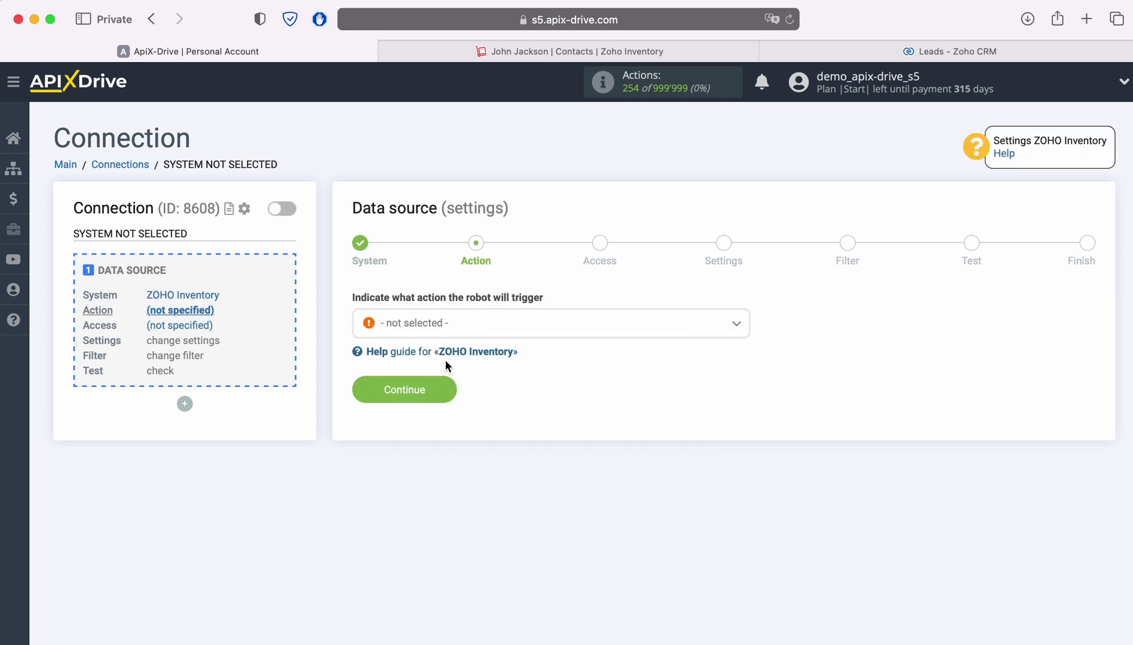
Step: Set the source action to Get CONTACTS (new) and begin connecting the Zoho Inventory account
click(545, 331)
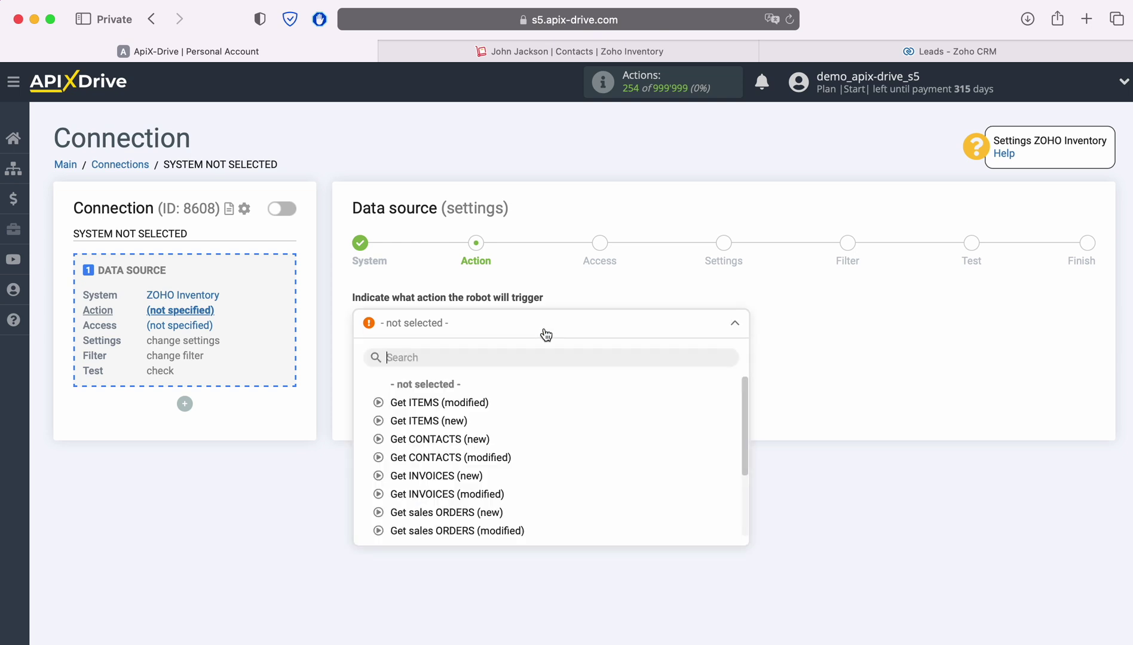
click(444, 439)
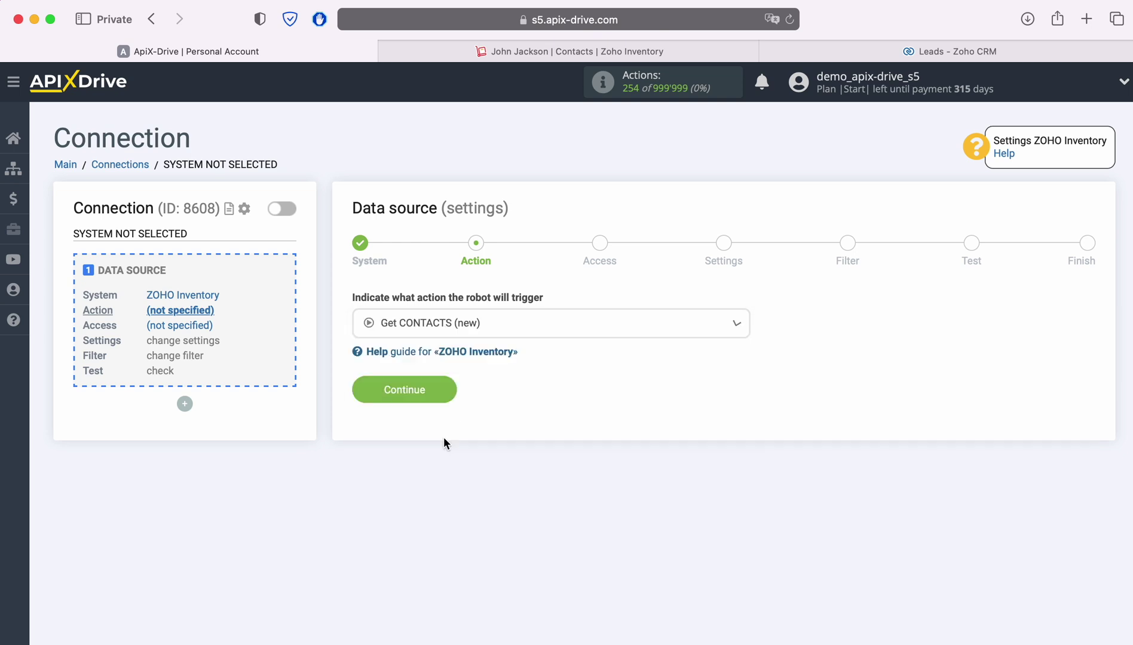
click(444, 390)
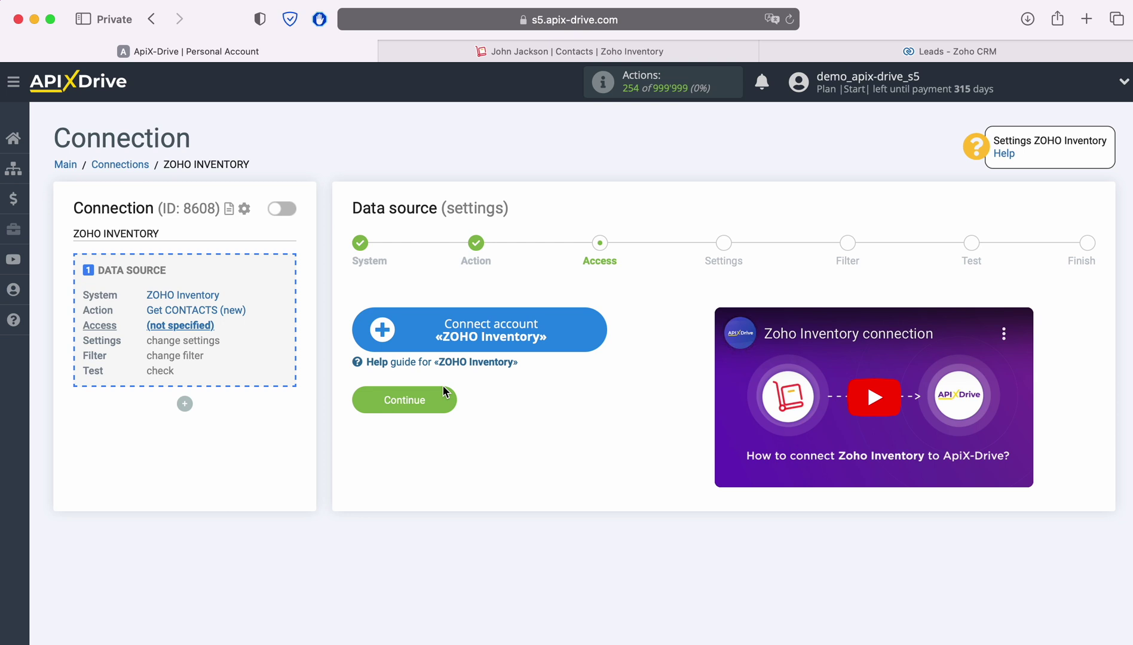
click(591, 330)
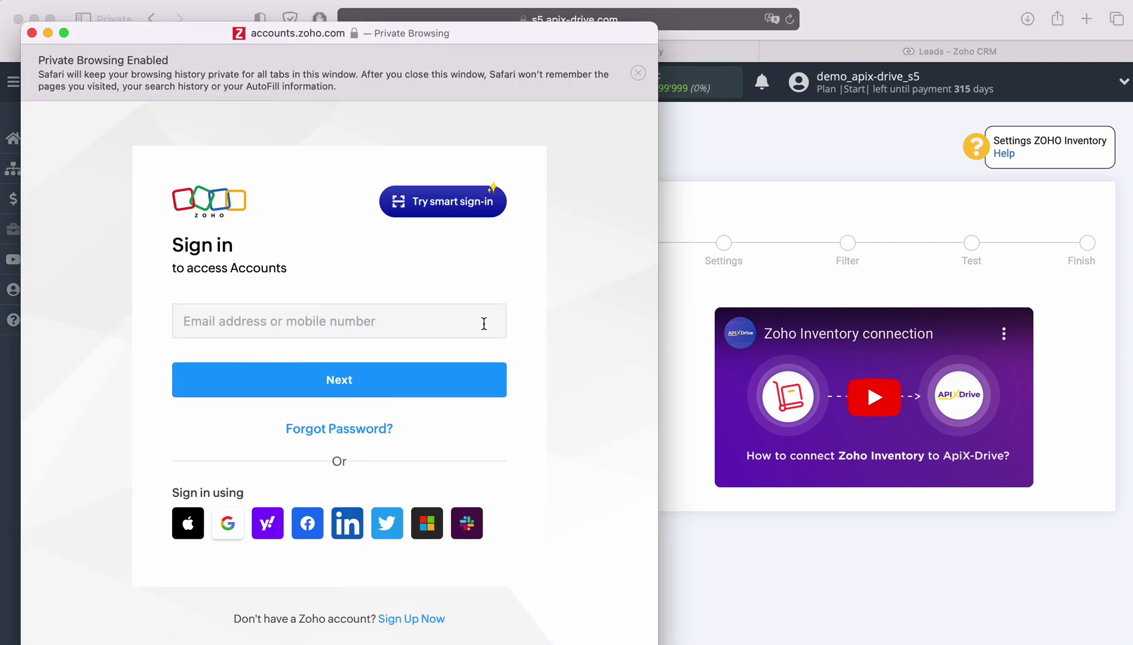
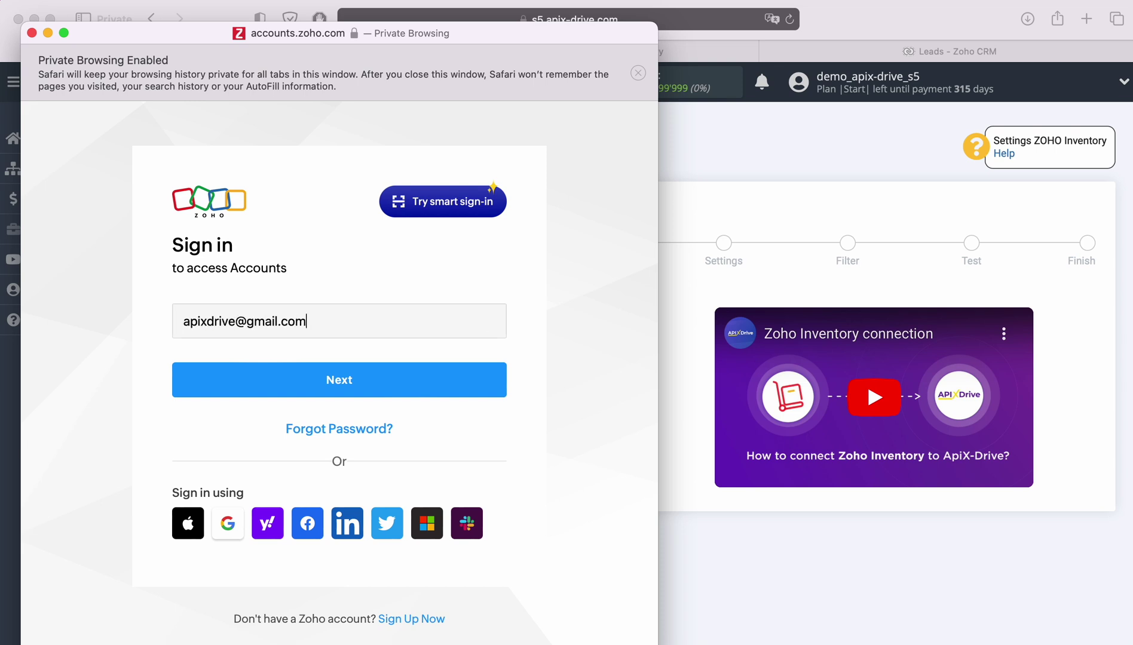
Step: Sign in to Zoho with the account email and saved password, then accept ApiX Drive's access
key(Return)
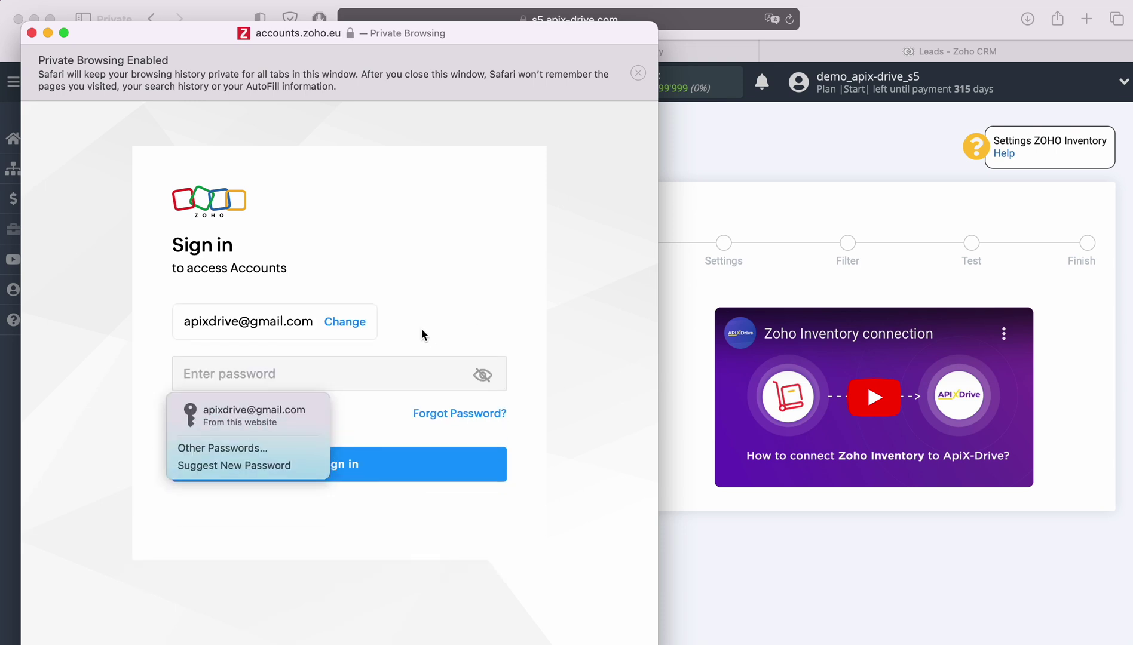
click(281, 422)
click(384, 464)
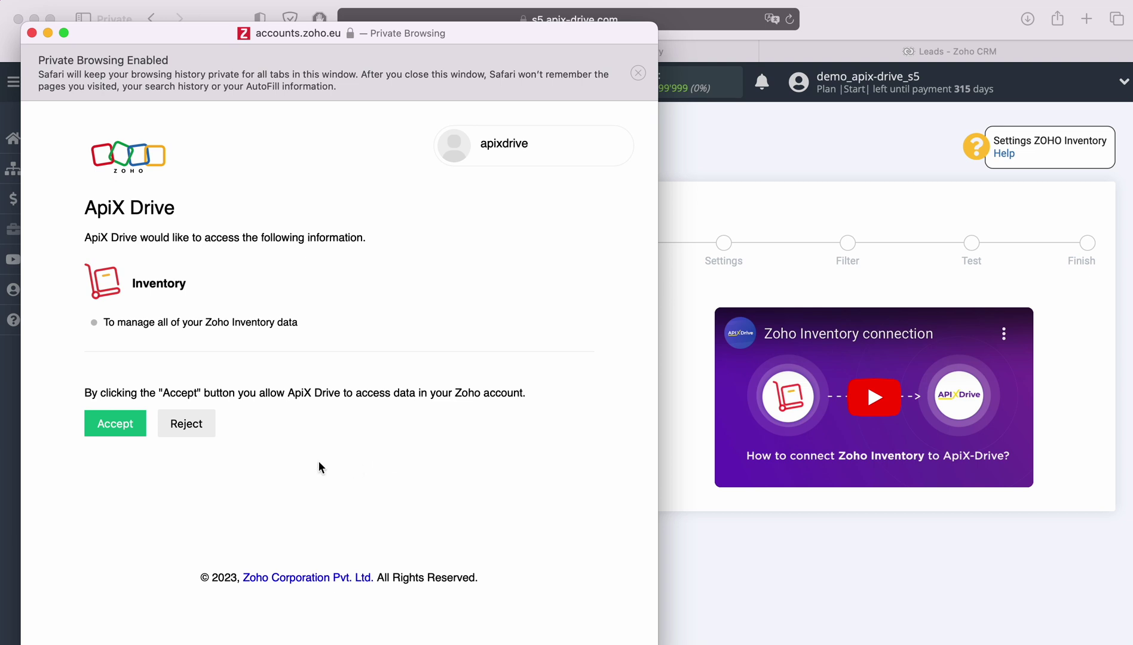
click(116, 424)
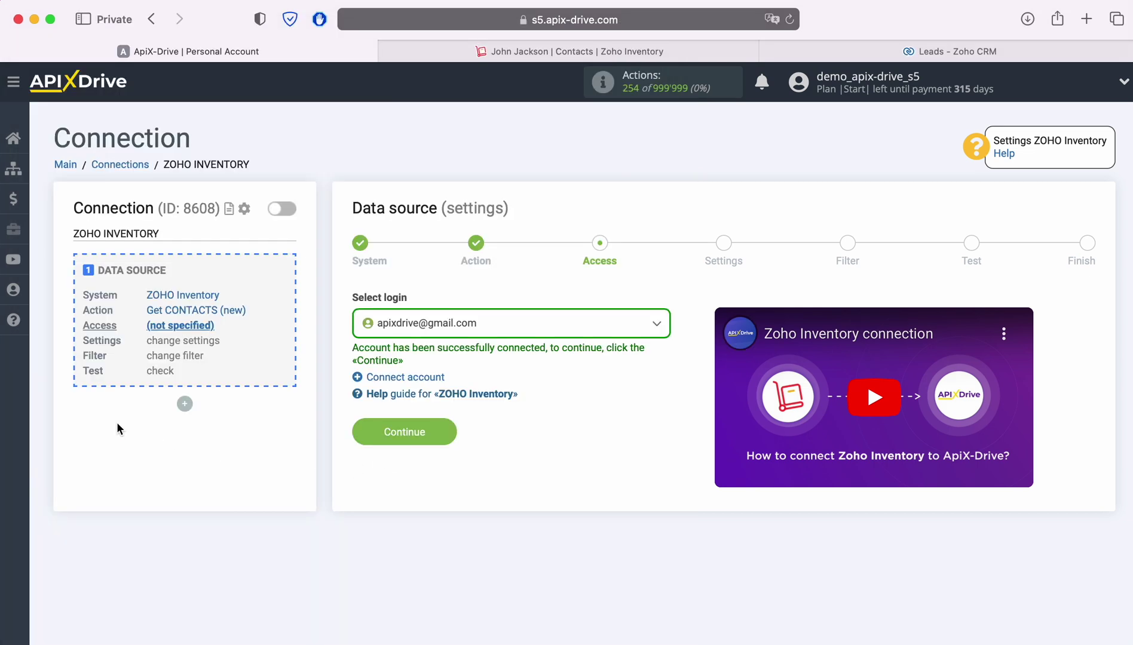
Step: Select the connected Zoho Inventory account as the source login
click(519, 329)
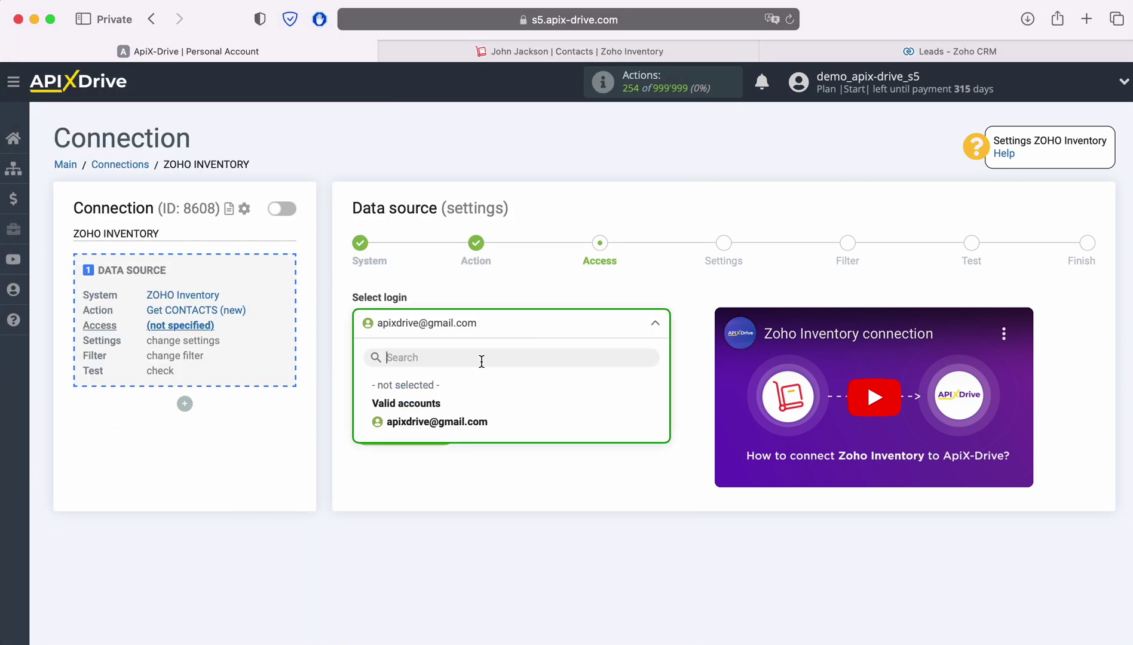
click(468, 422)
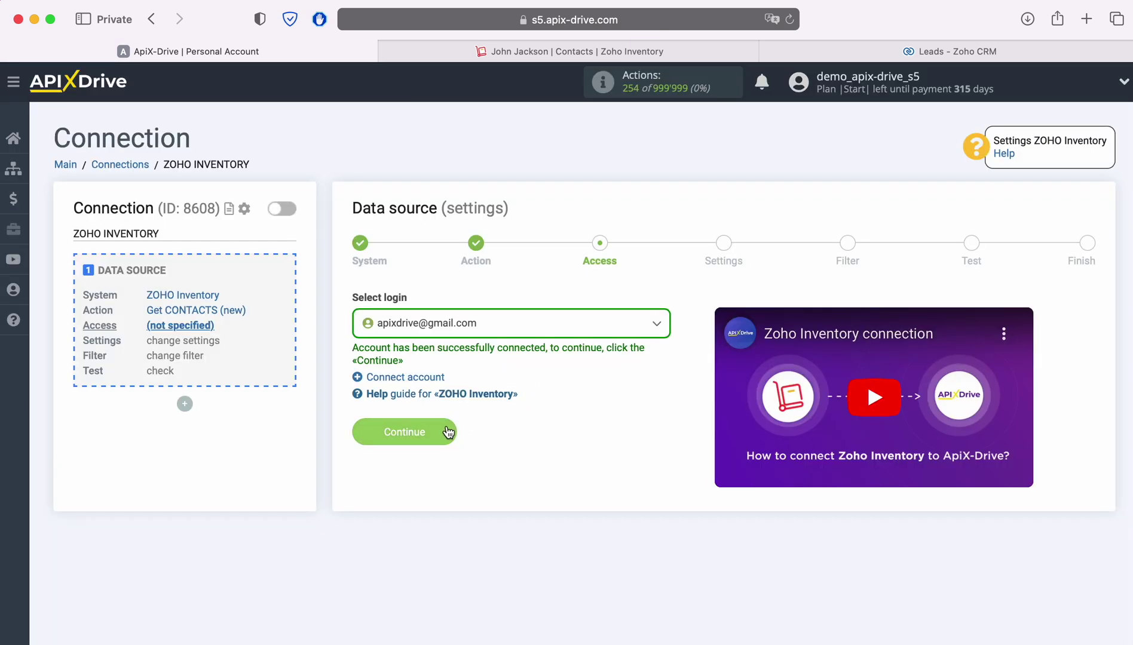
click(448, 431)
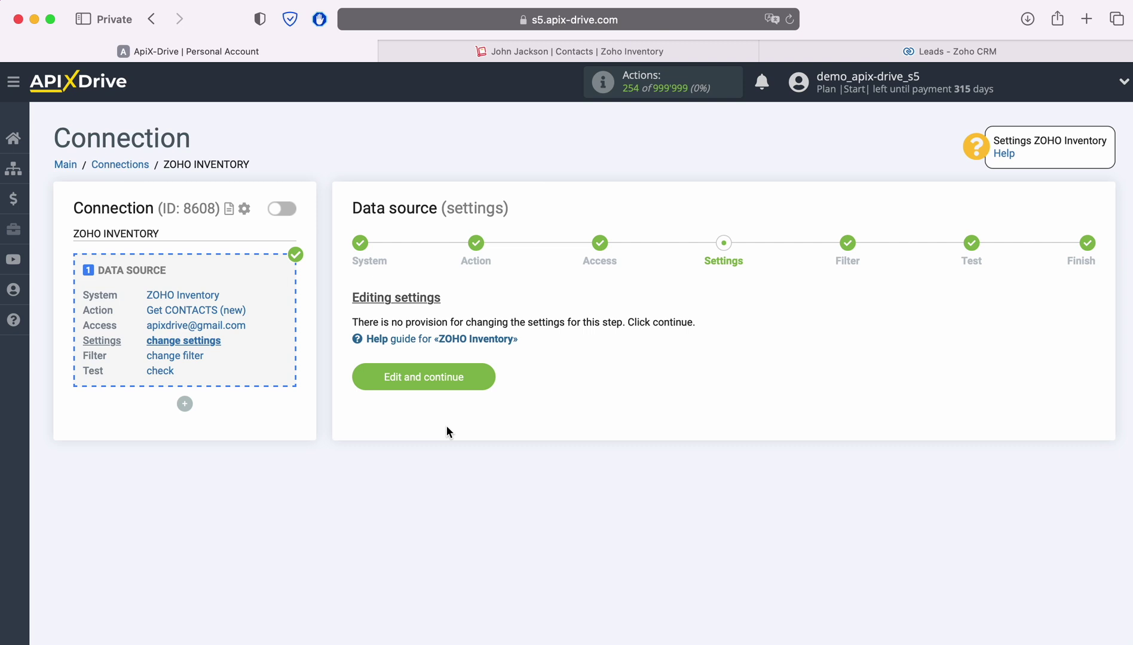
Step: Keep default settings, skip filtering, and accept the loaded test contact
click(487, 376)
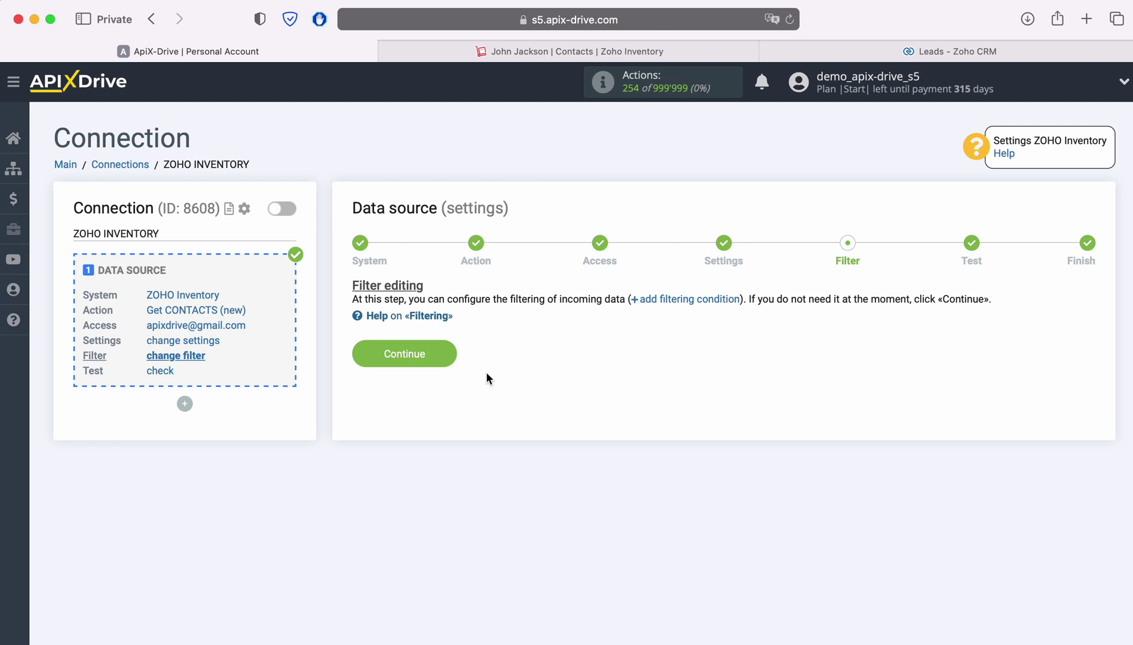
click(449, 356)
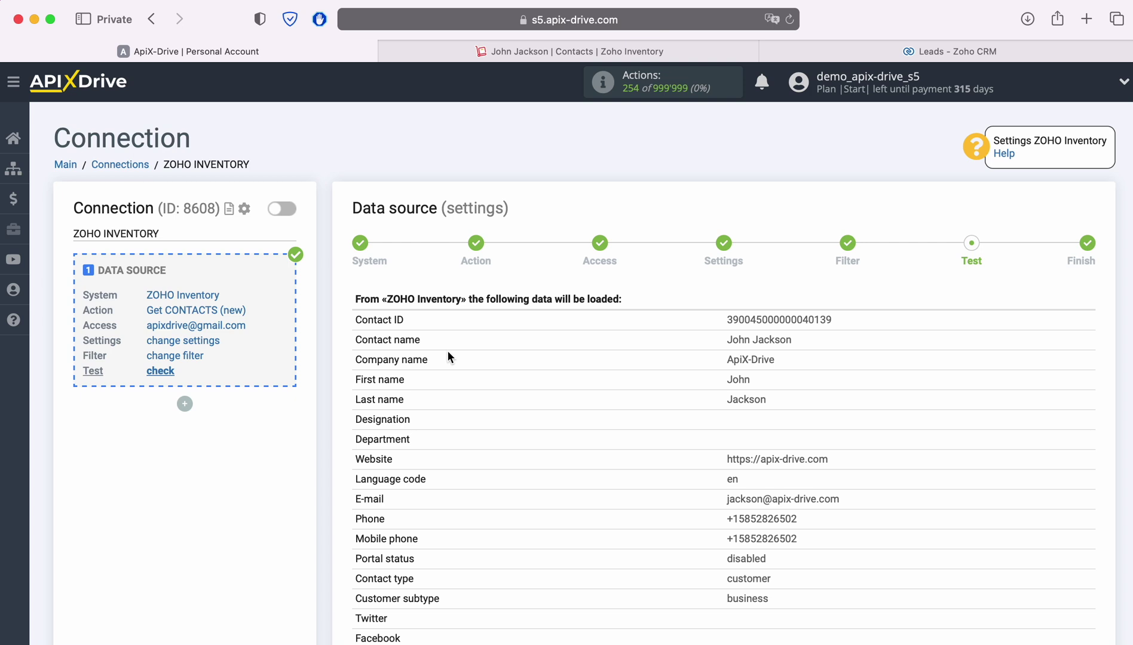
scroll(448, 356, down, 6)
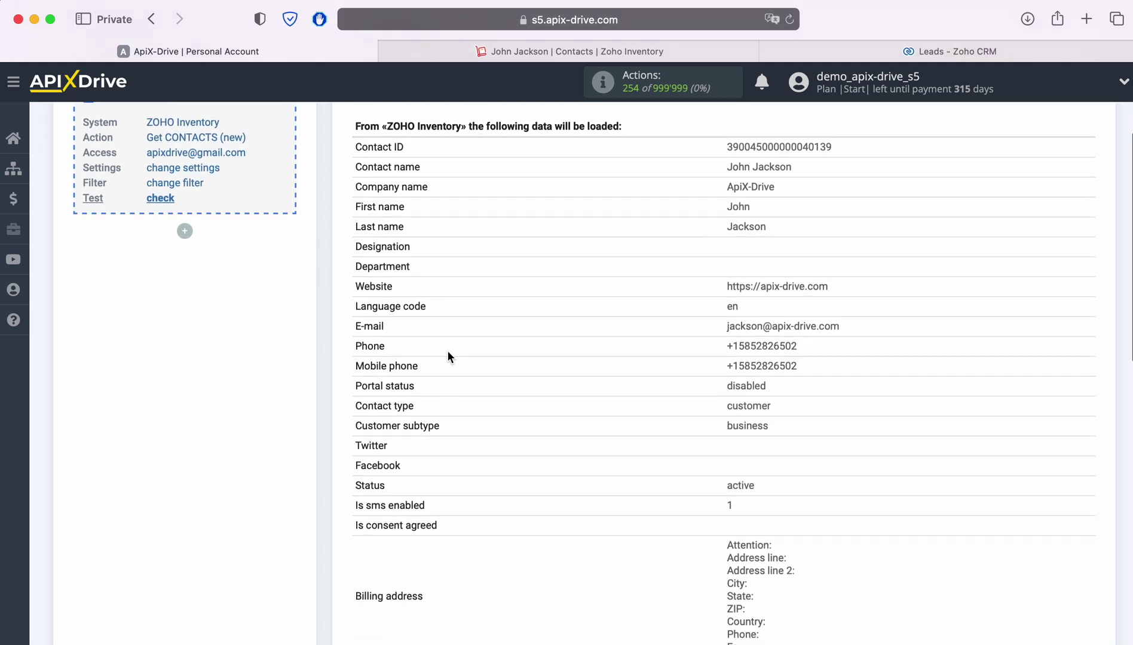
scroll(447, 357, down, 4)
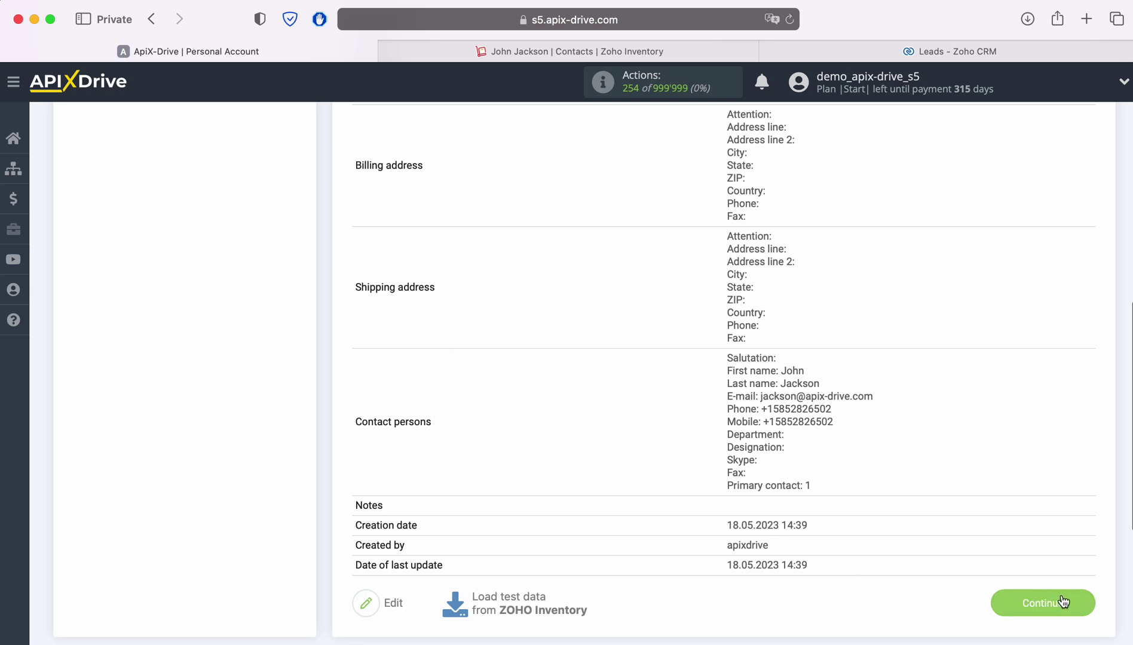
click(1067, 602)
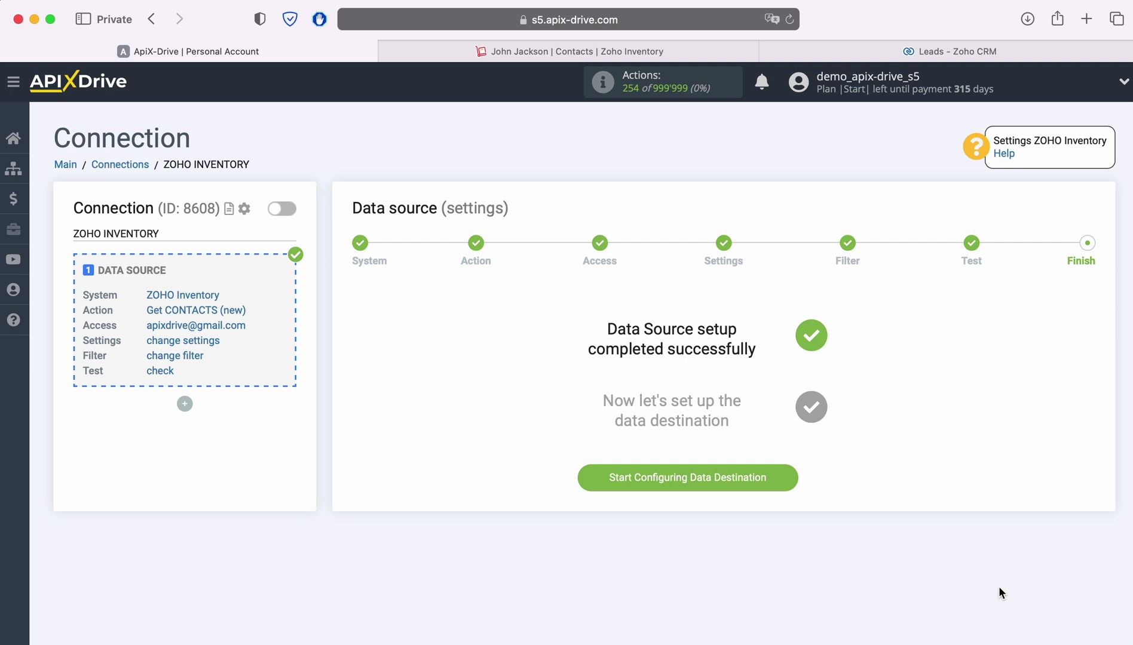
Step: Choose ZOHO CRM as the data destination system
click(785, 478)
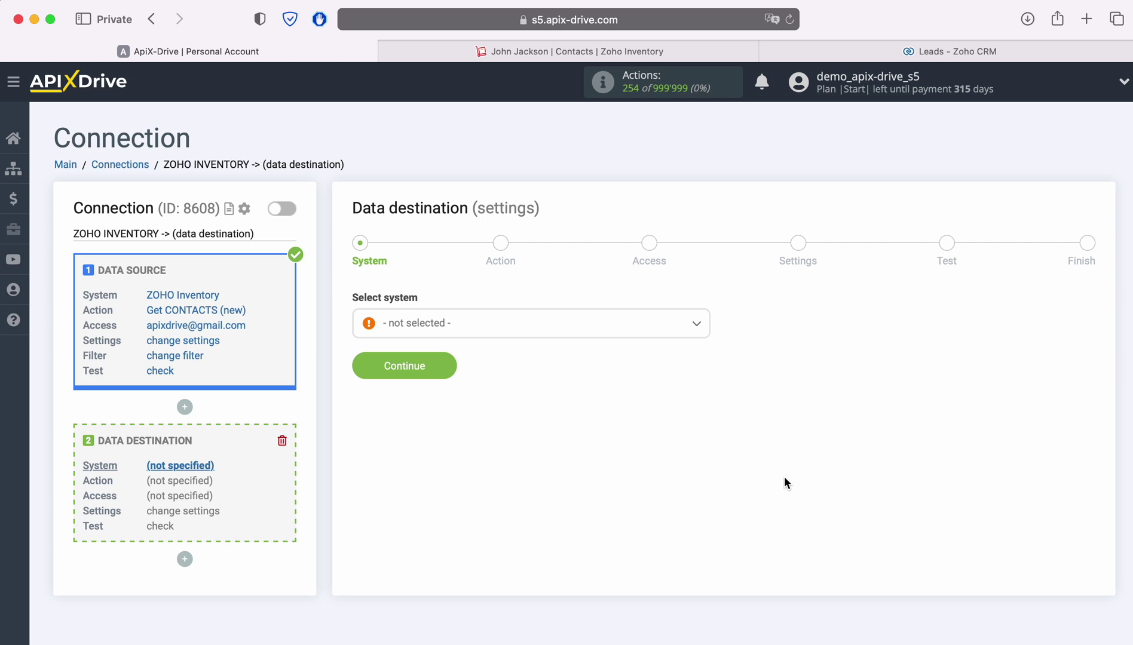
click(515, 330)
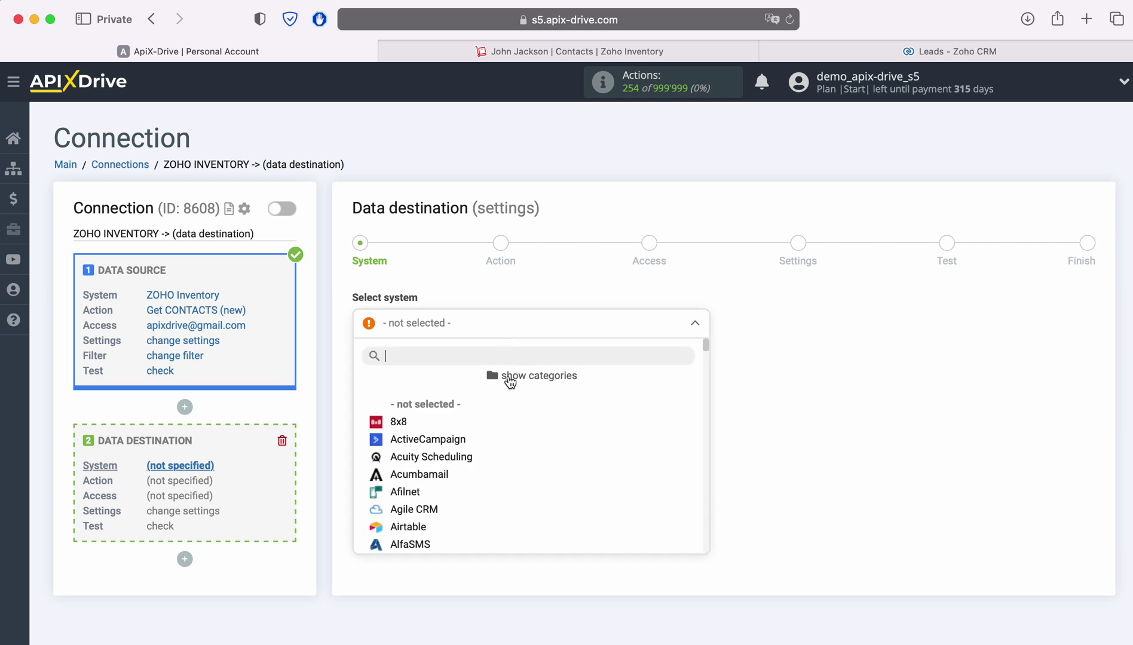
scroll(597, 453, down, 5)
scroll(597, 453, down, 10)
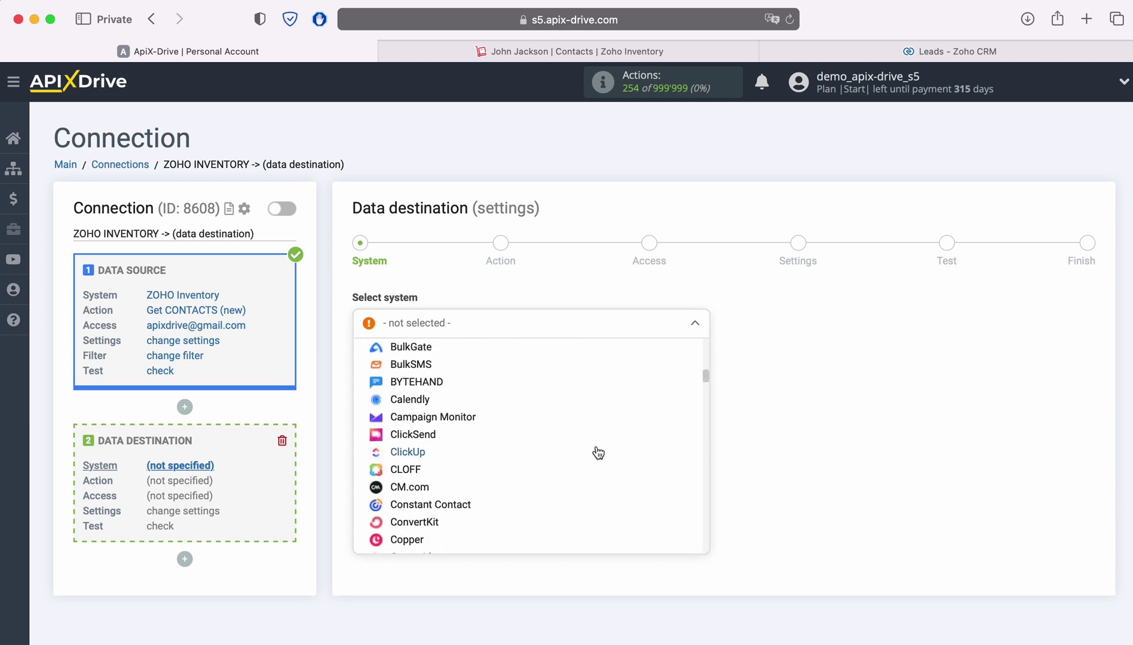
scroll(597, 453, down, 10)
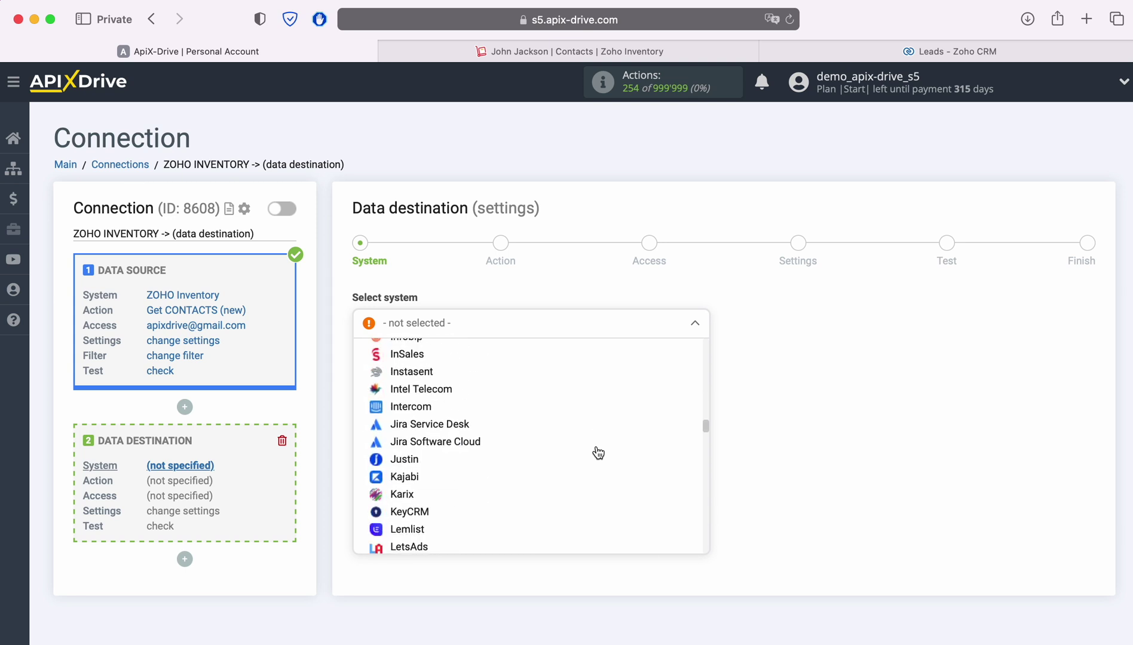
scroll(597, 453, down, 10)
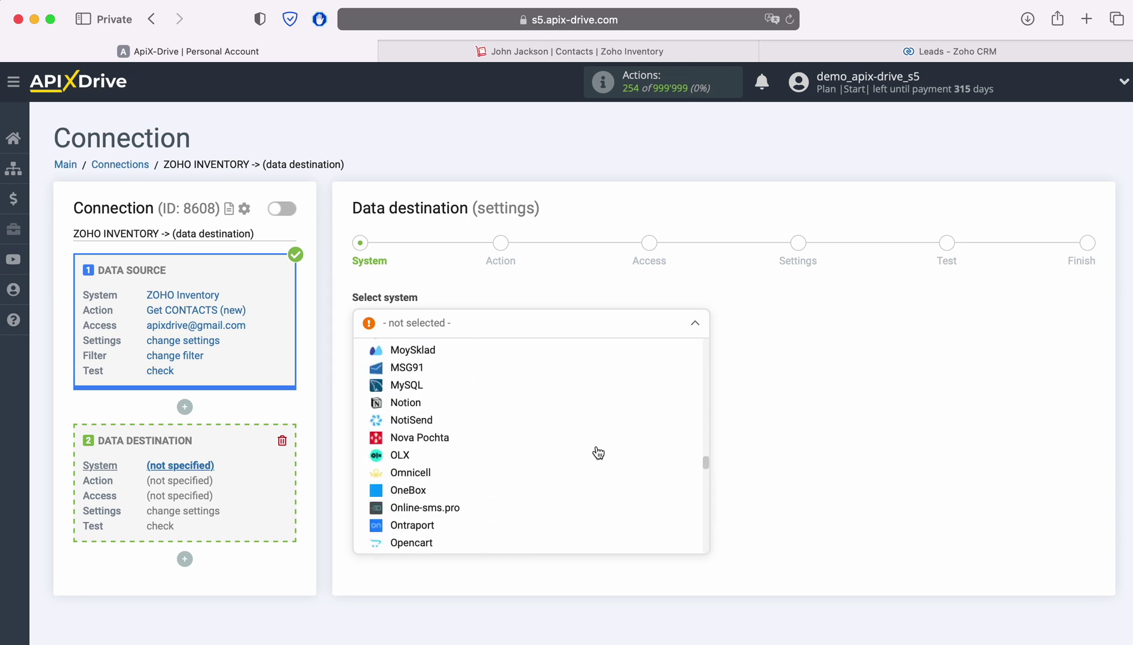
scroll(597, 453, down, 10)
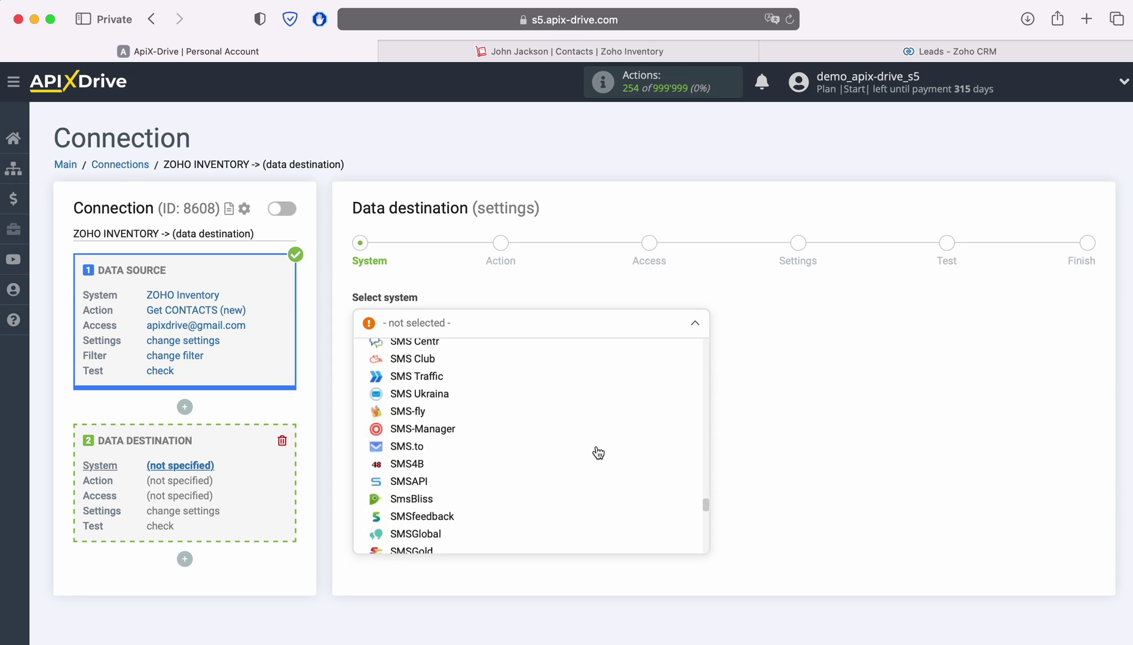
scroll(599, 453, down, 3)
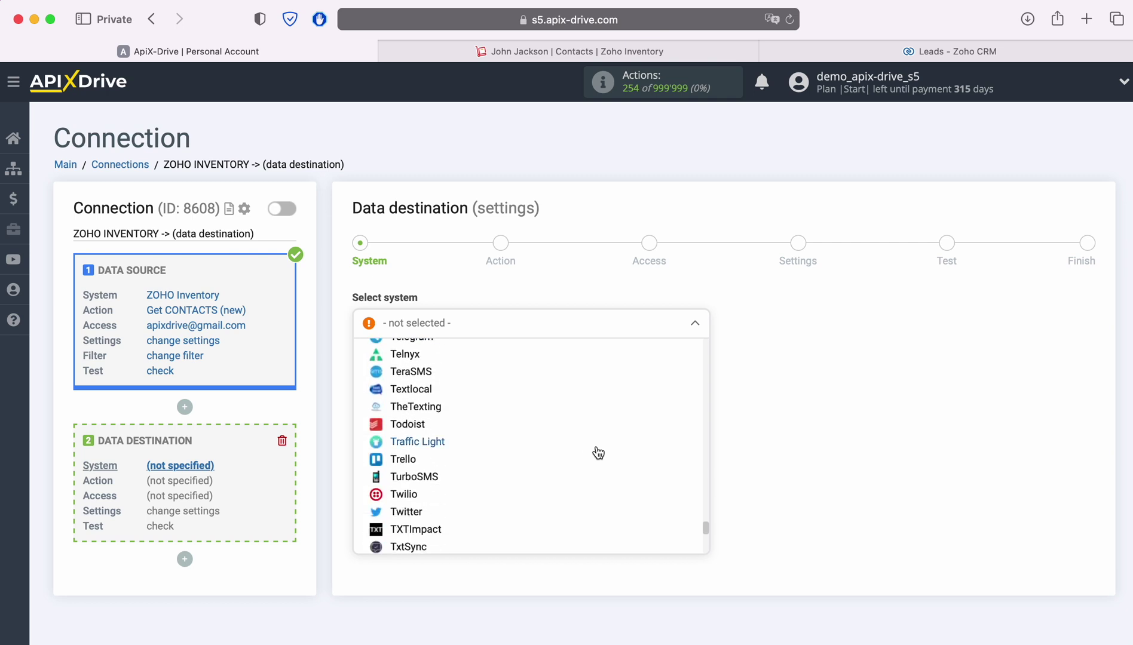
scroll(598, 453, down, 10)
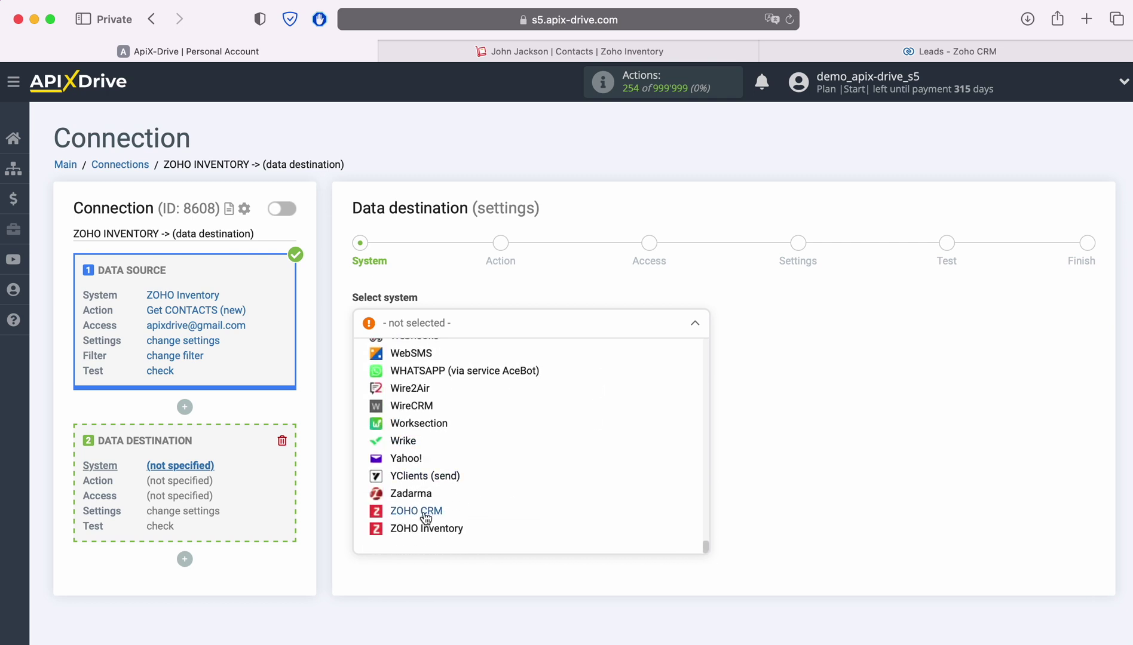
click(416, 511)
click(436, 368)
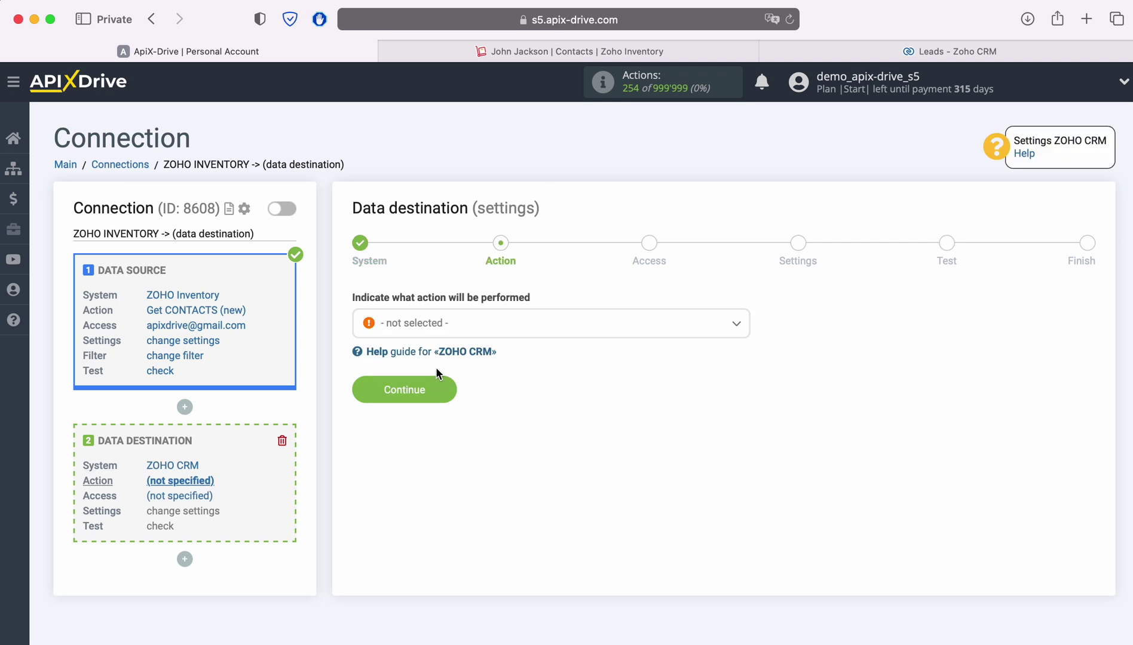
Step: Set the destination action to Create DEAL and begin connecting the Zoho CRM account
click(513, 334)
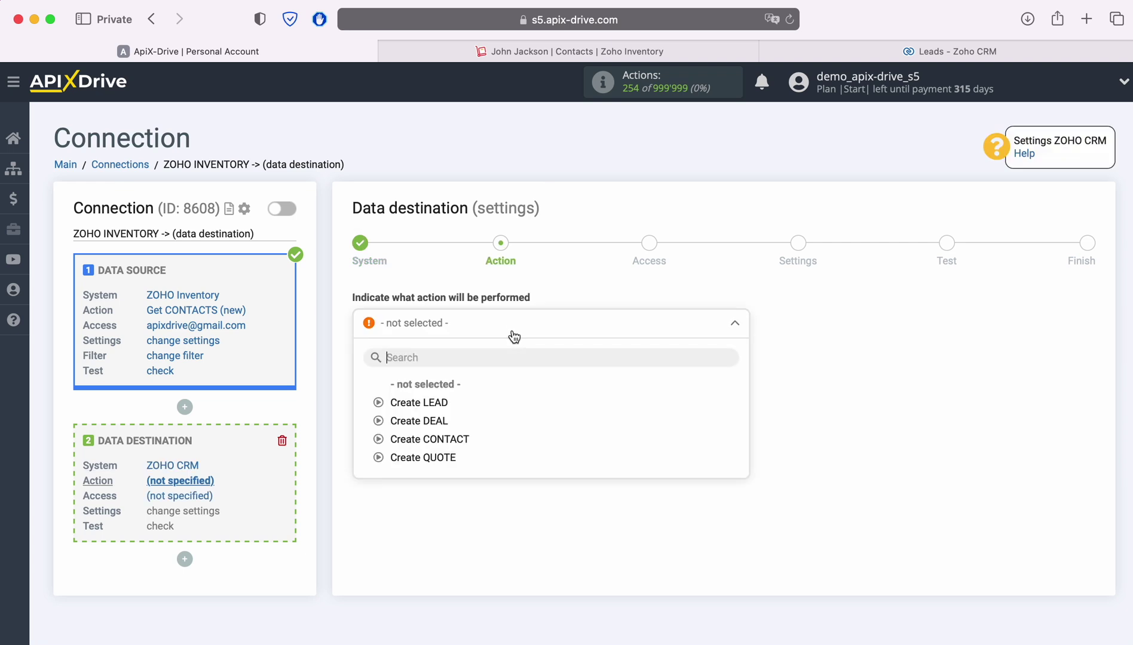
click(441, 420)
click(442, 399)
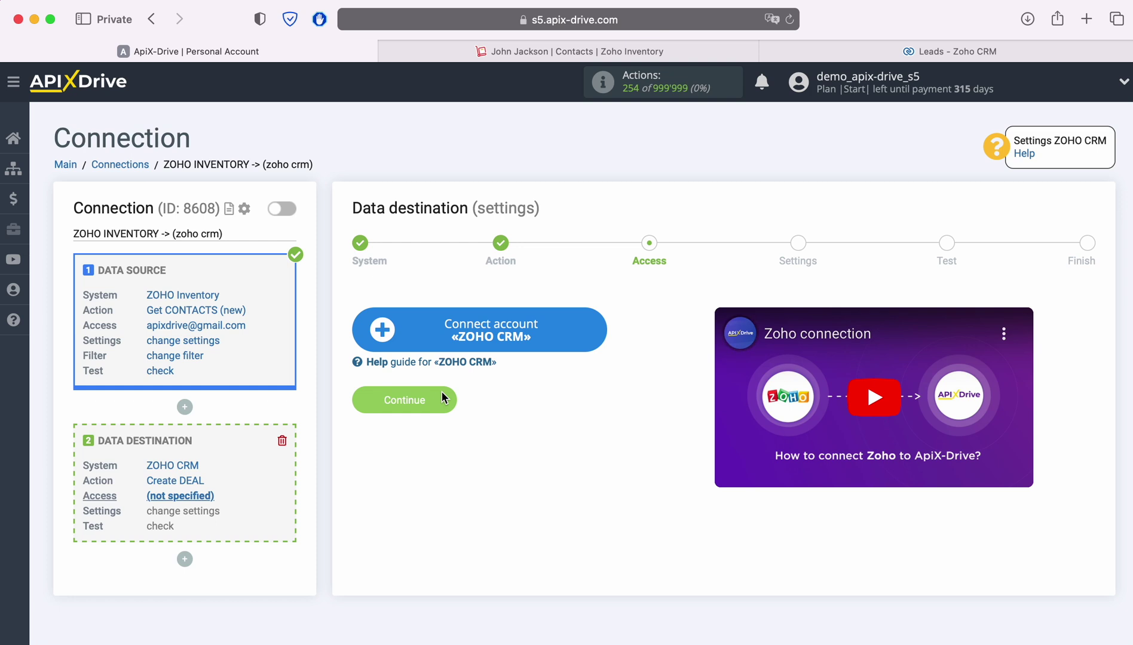
click(588, 331)
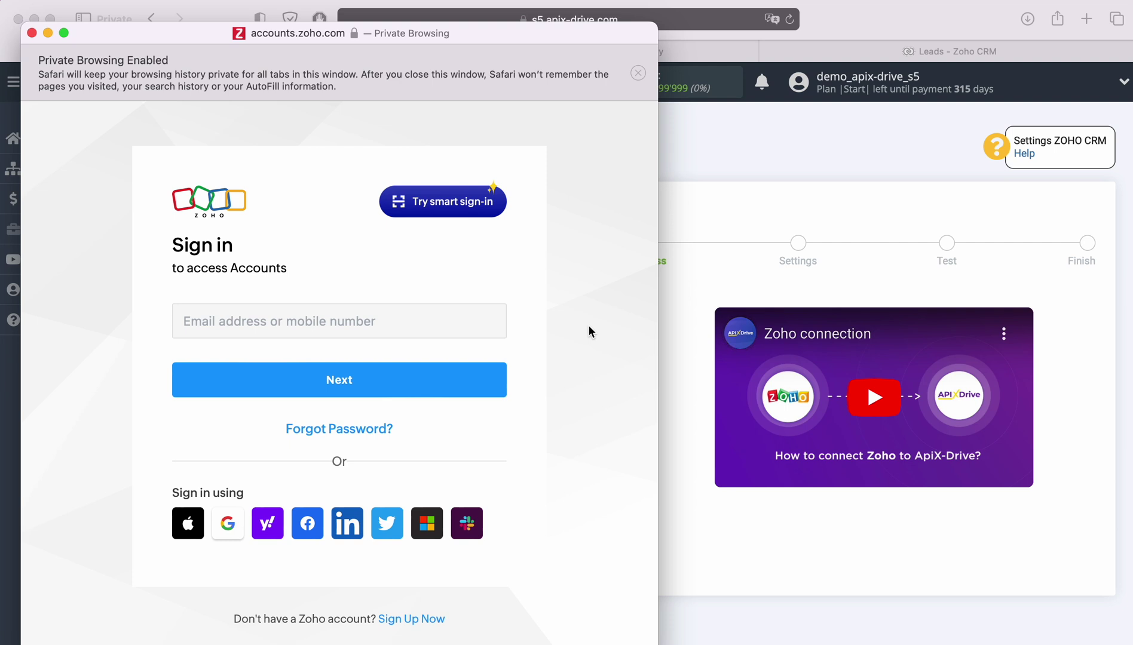
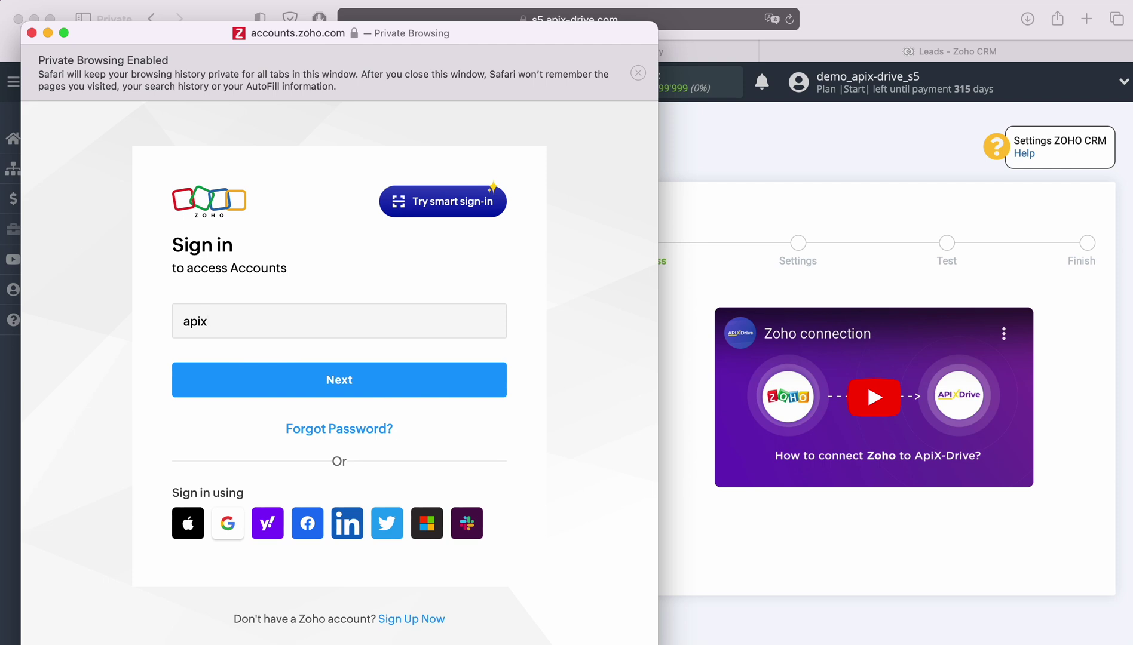
Step: Sign in with the Zoho account email and accept ApiX Drive's access to Zoho CRM
key(Return)
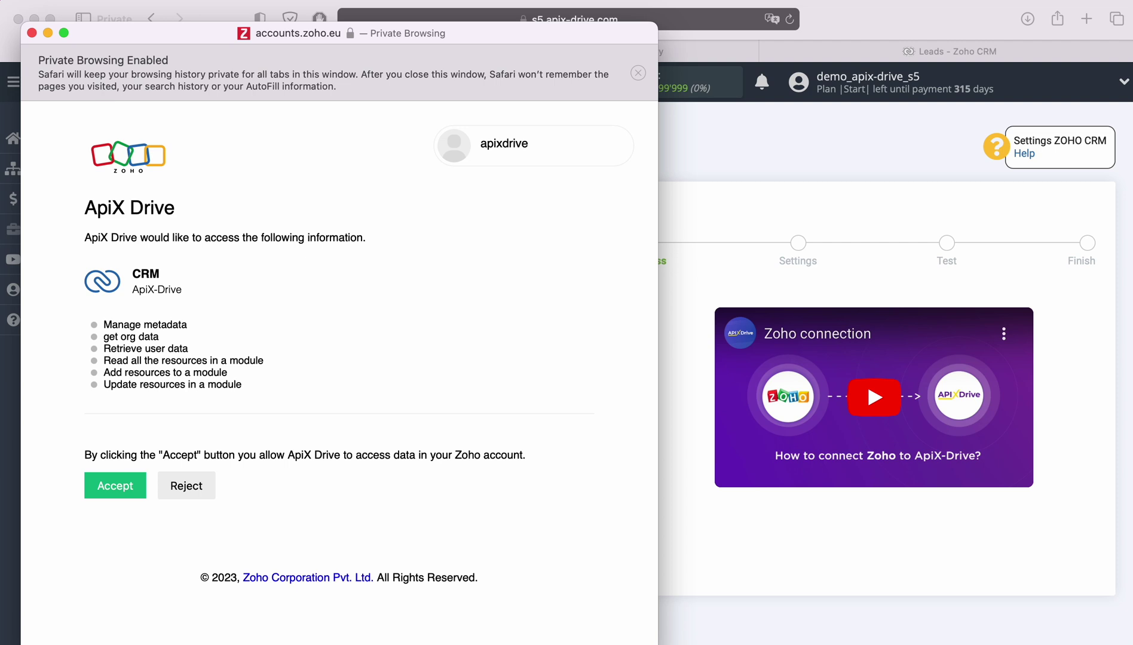
click(111, 485)
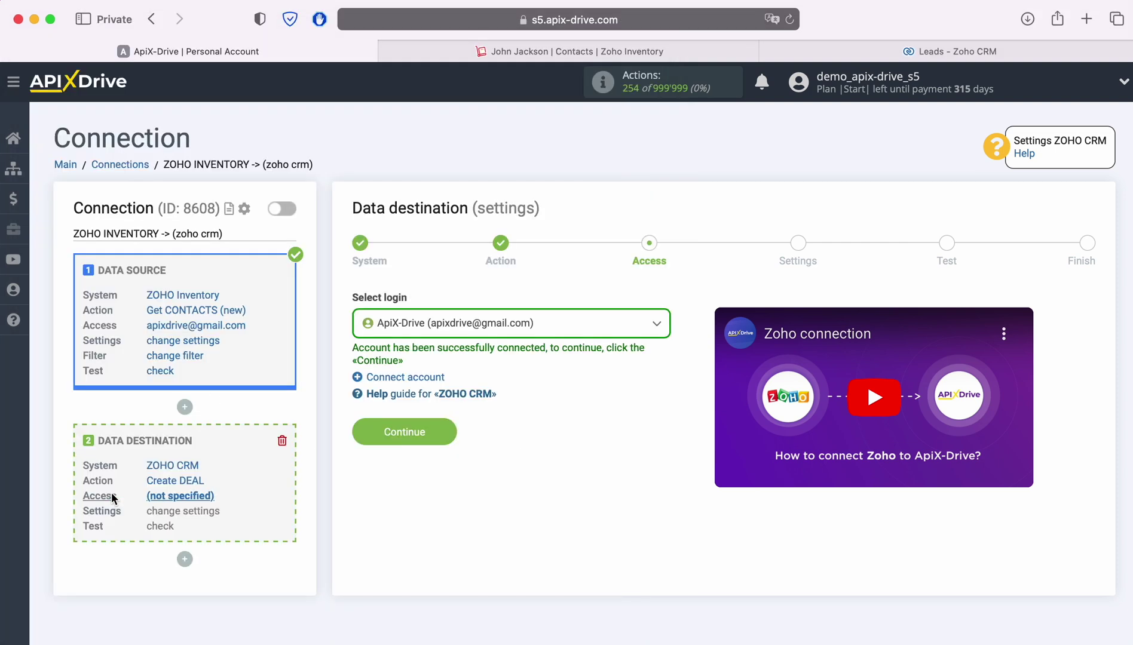
Step: Select the newly connected Zoho CRM account as the destination login
click(559, 326)
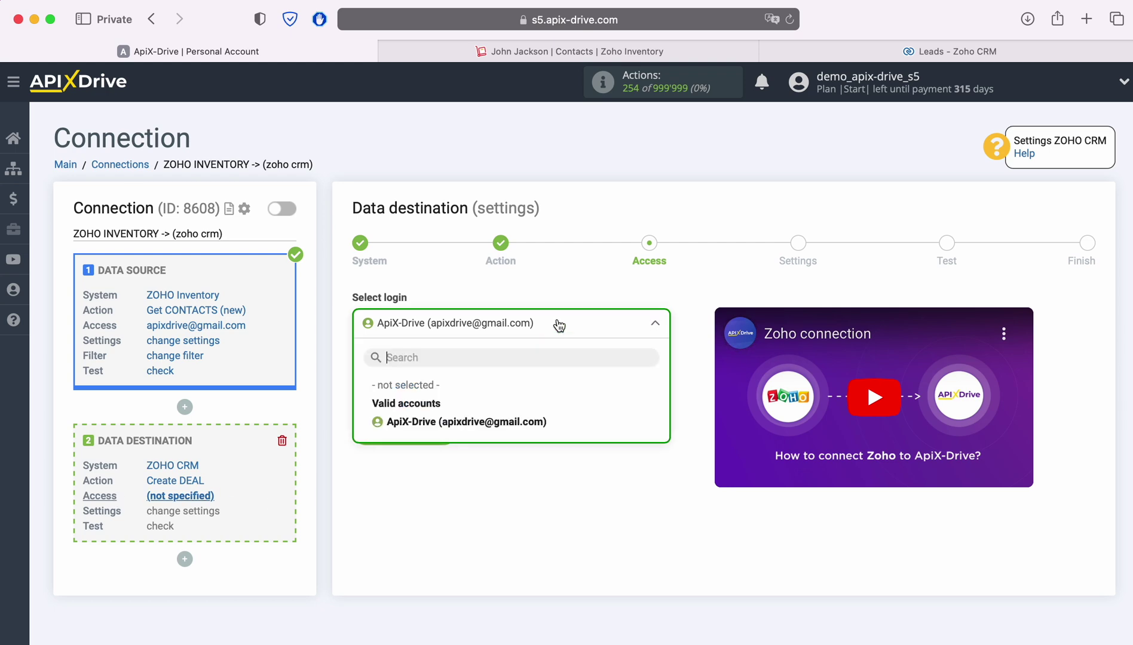
click(515, 421)
click(442, 432)
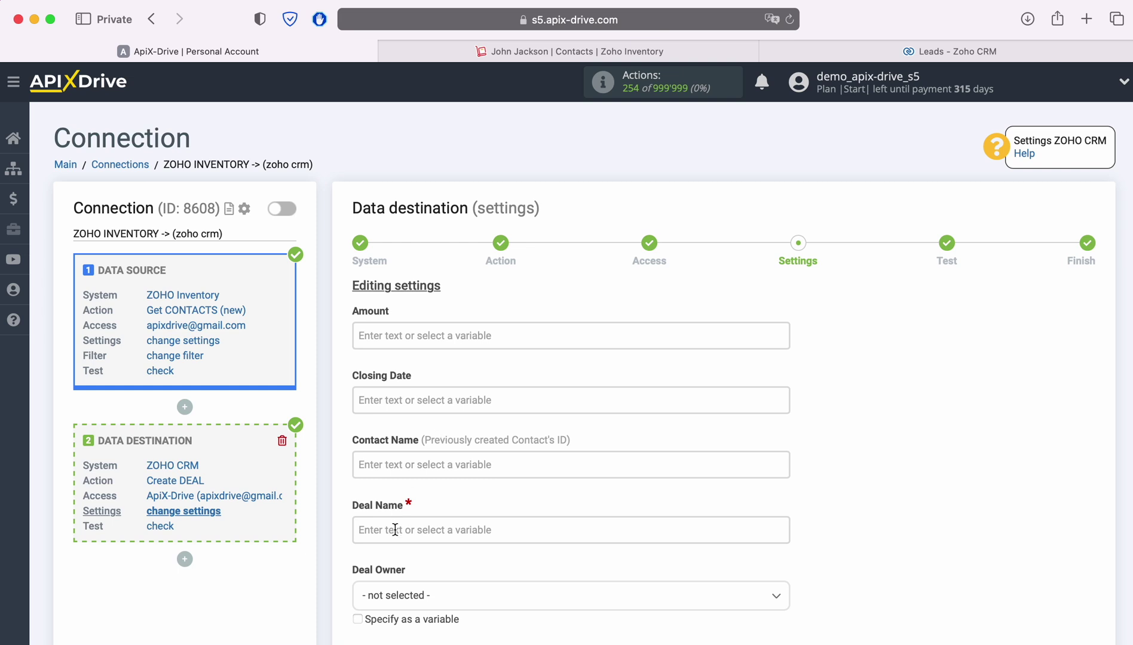
Step: Set Deal Name to 'New Contact from Zoho Inventory' followed by the contact-name variable
click(415, 530)
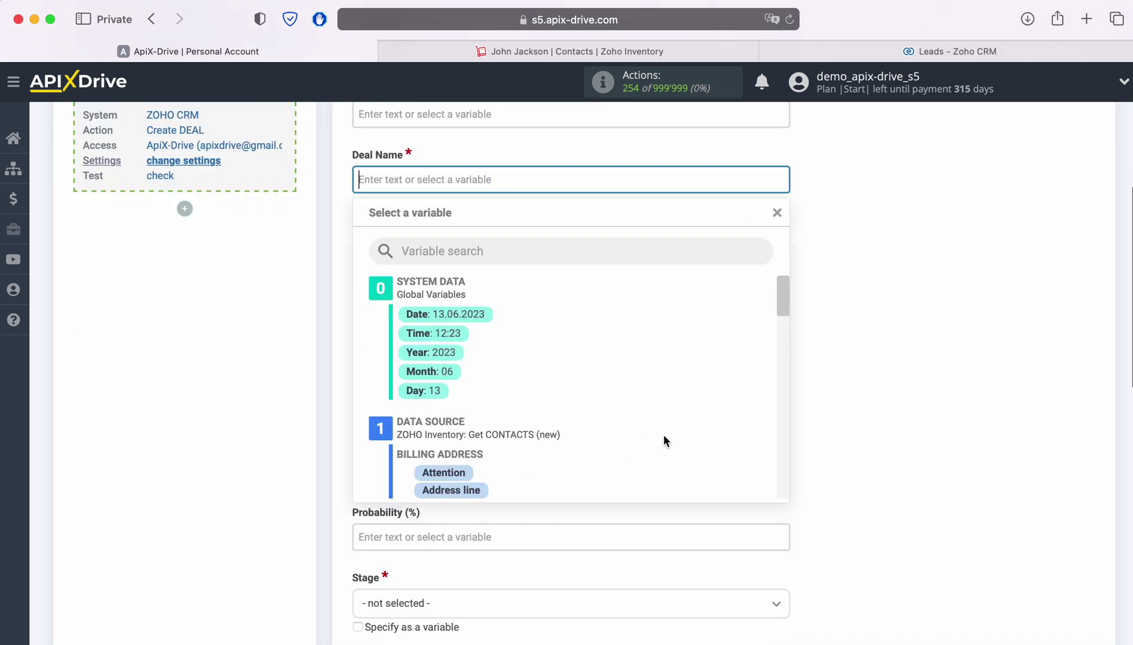
scroll(715, 425, down, 3)
scroll(714, 425, down, 3)
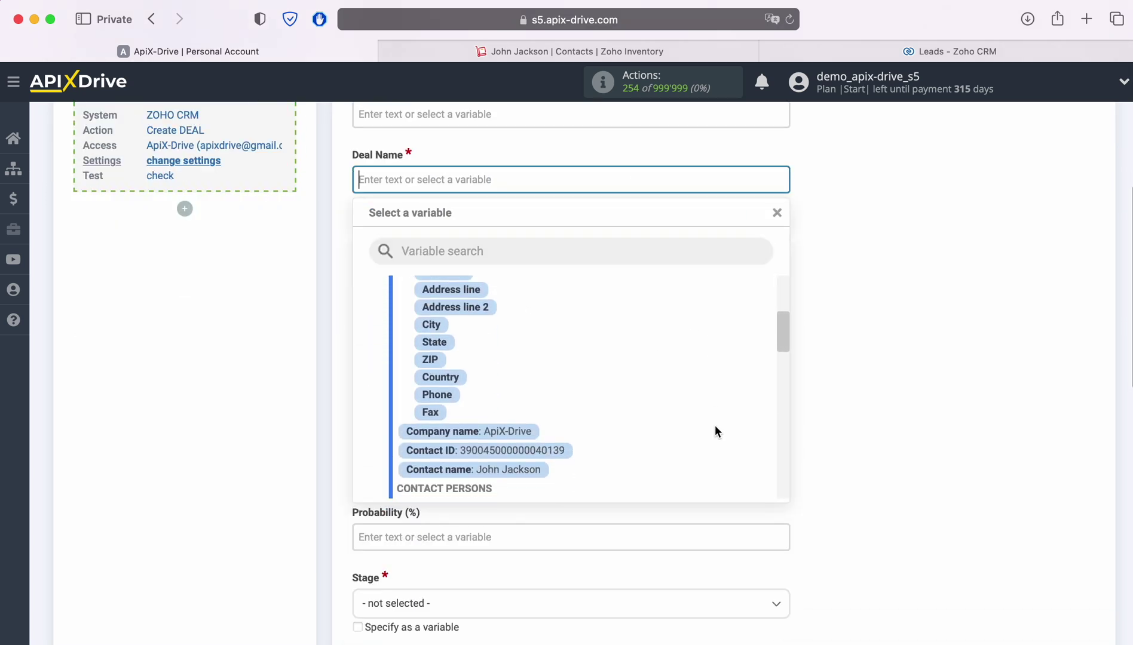
click(508, 416)
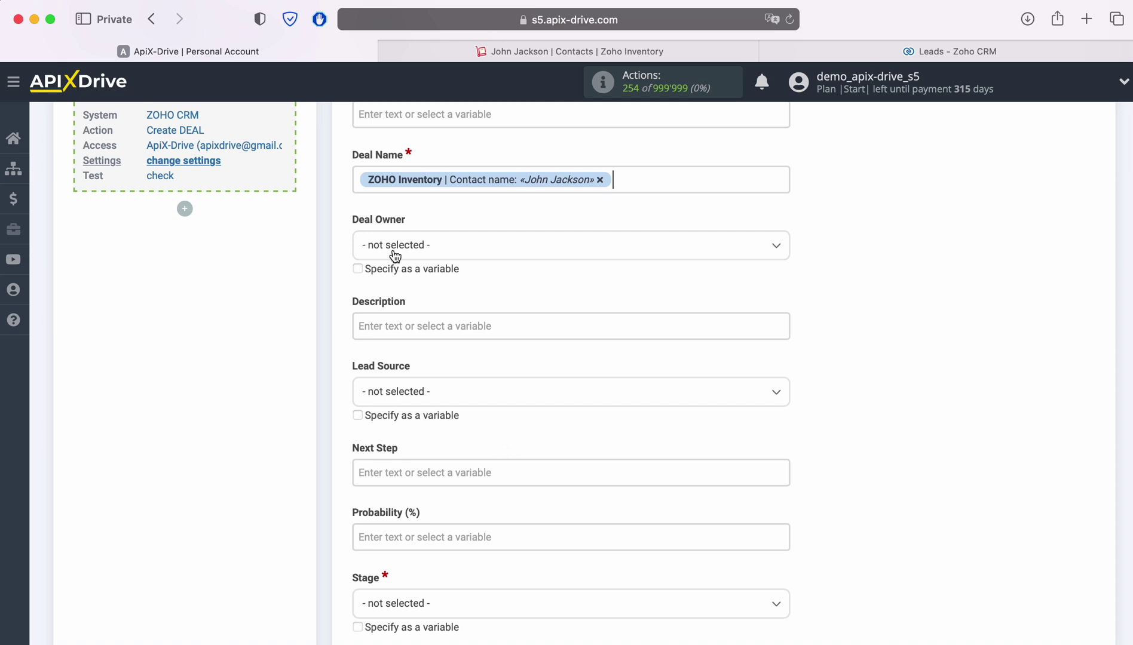
click(357, 179)
text(New )
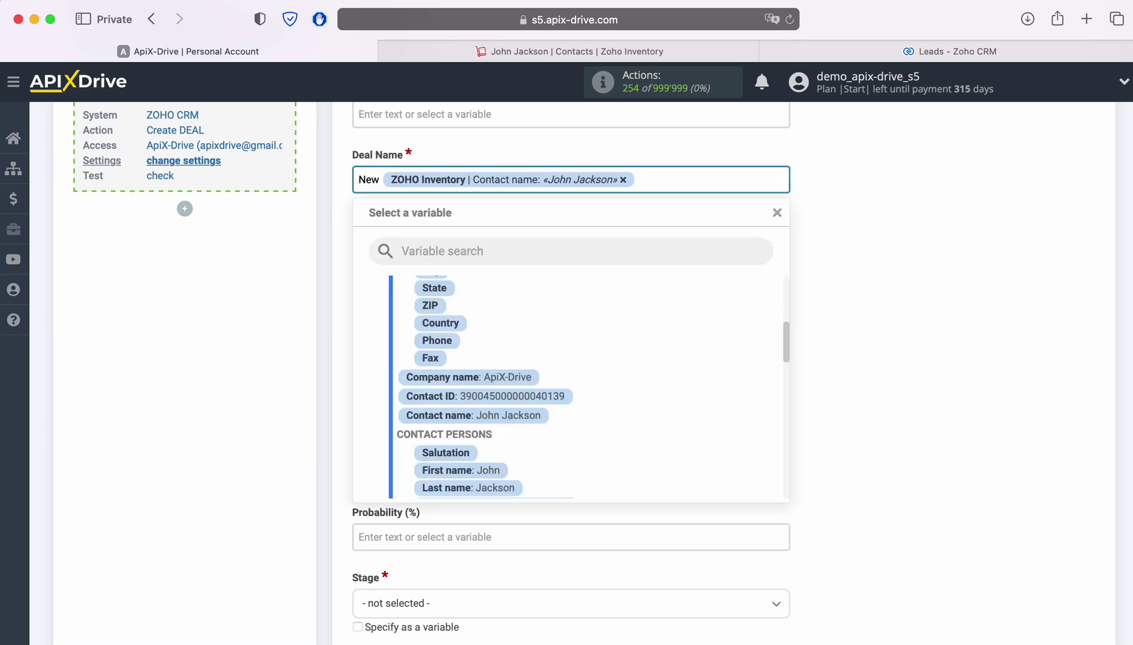
text(Contact from Zoho)
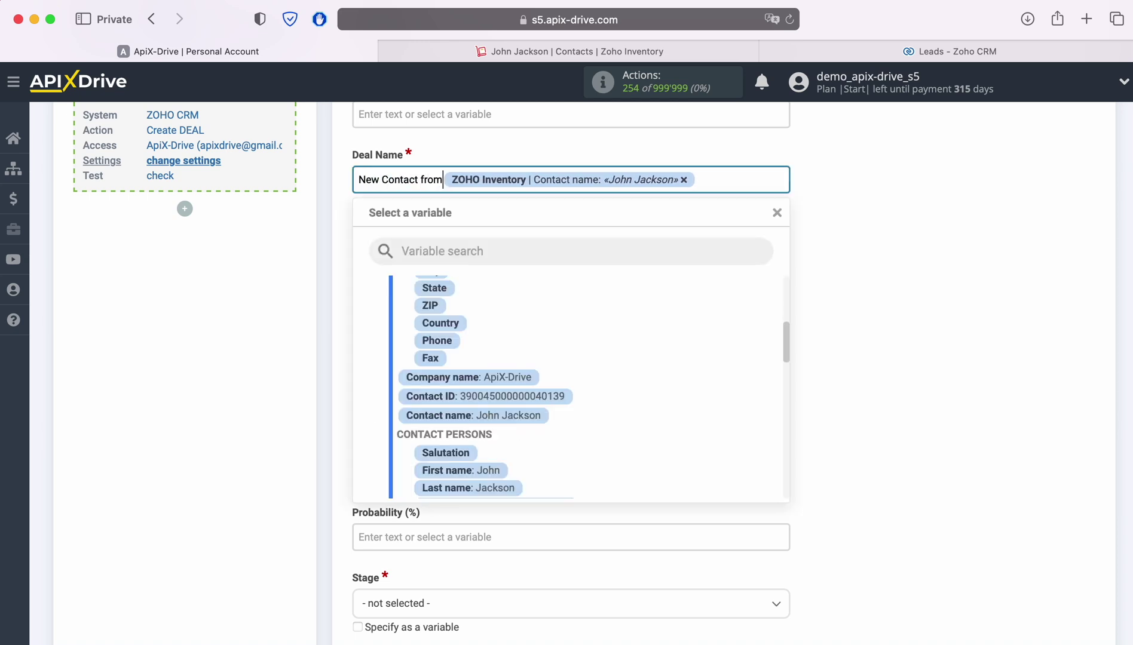
text( Inventory)
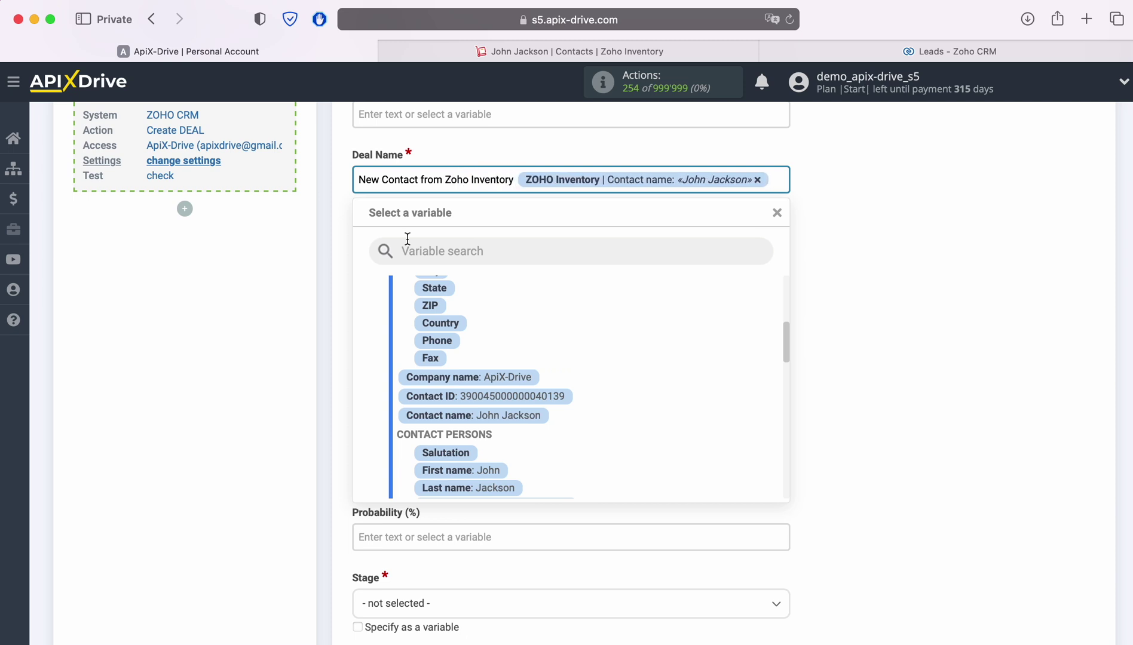
click(903, 332)
Step: Set Lead Source to Advertisement and bring up the deal Stage options
scroll(900, 324, up, 2)
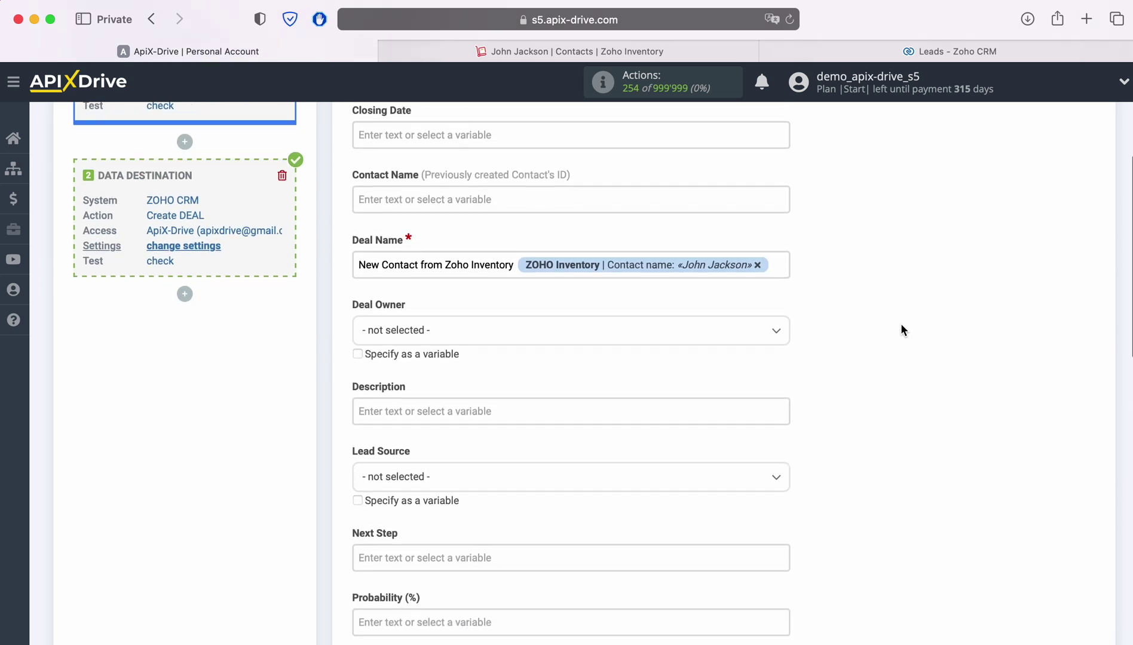
scroll(900, 324, down, 5)
click(688, 298)
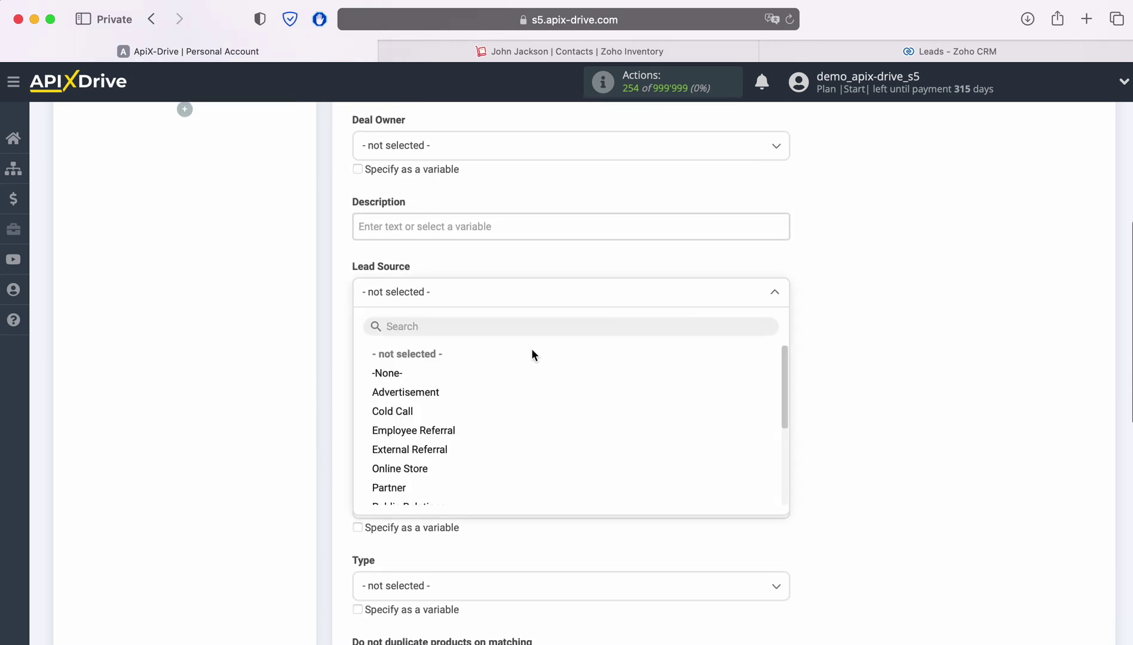
click(418, 391)
scroll(875, 346, down, 4)
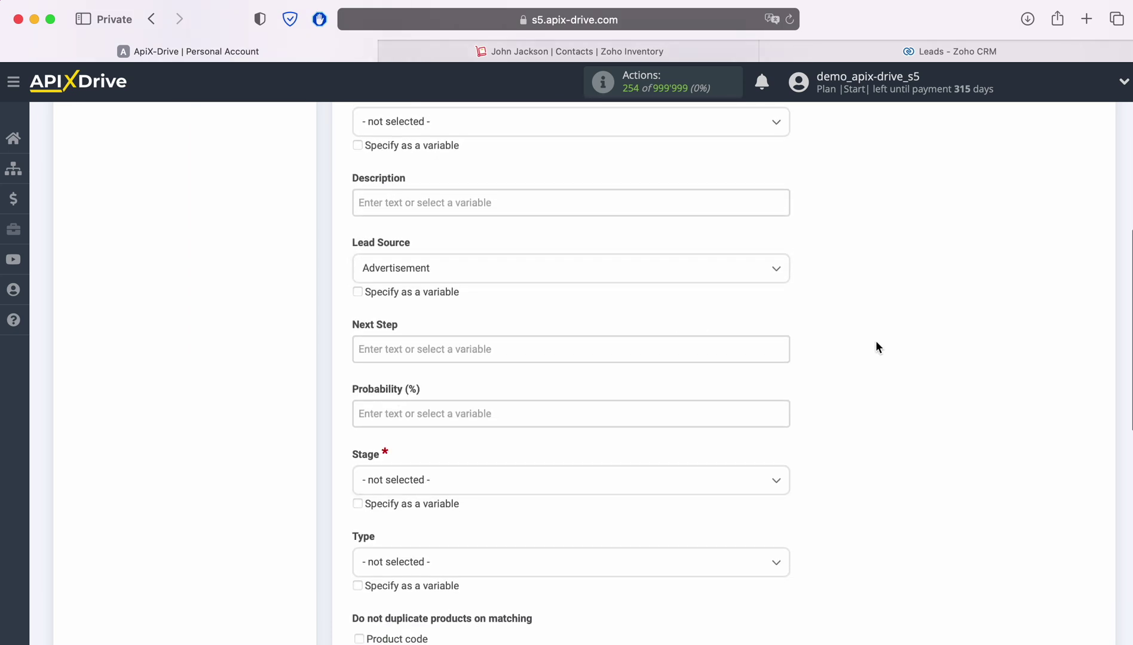
click(511, 308)
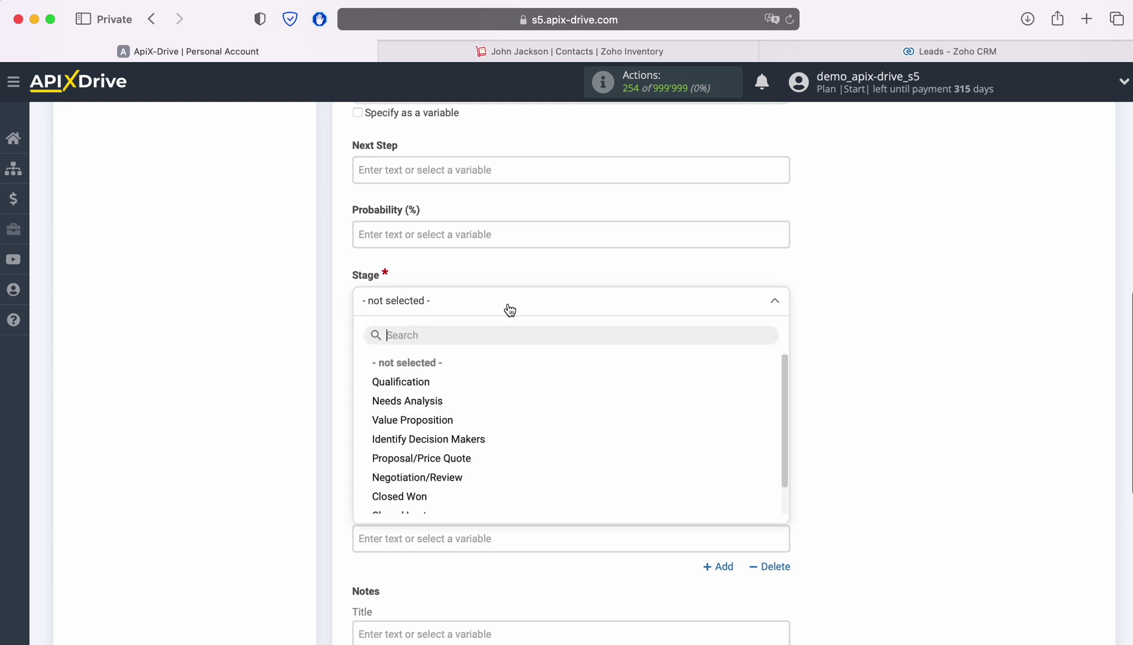
scroll(861, 342, down, 5)
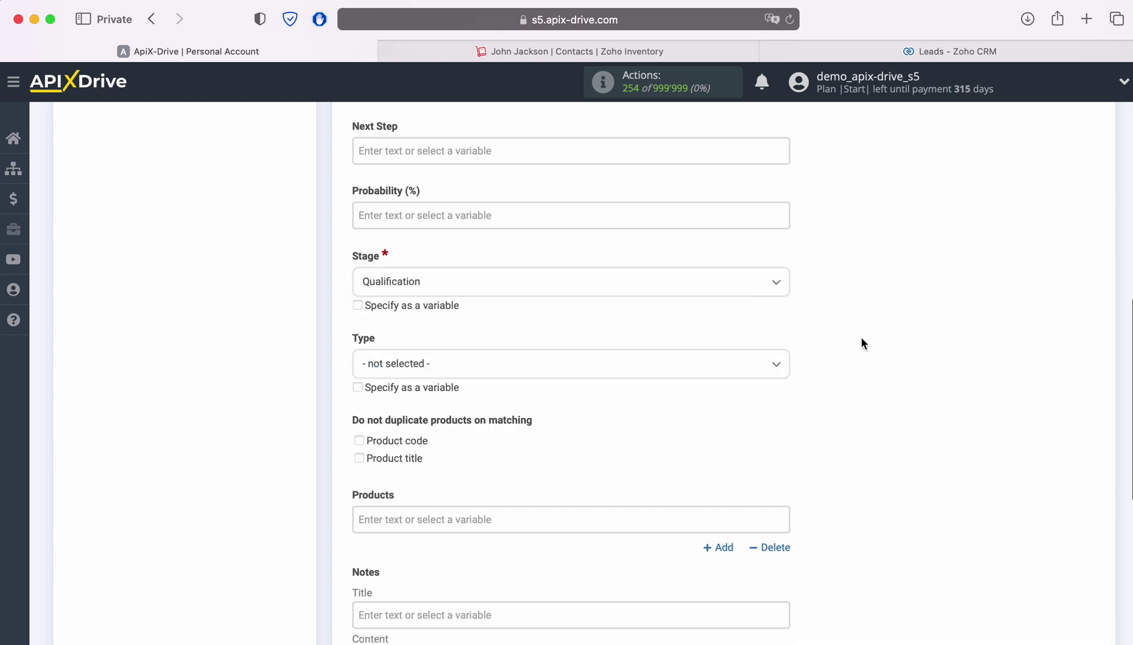
scroll(861, 342, up, 10)
scroll(862, 339, up, 4)
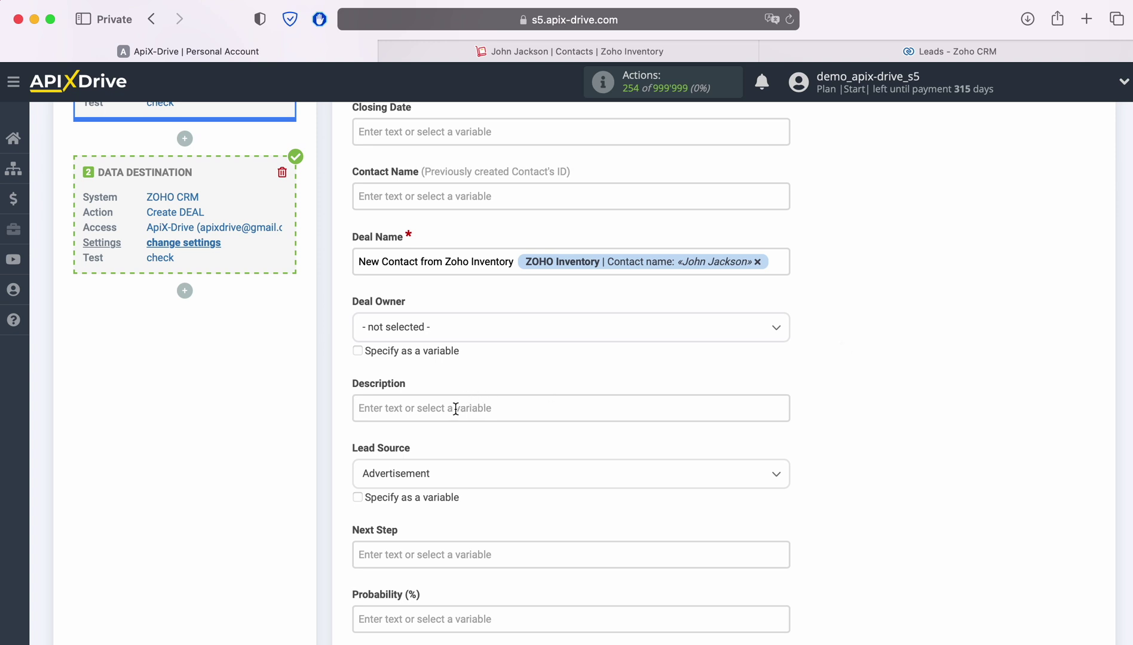
Step: Add the contact's creation date, first name and last name variables to the deal Description
click(455, 408)
scroll(673, 401, down, 3)
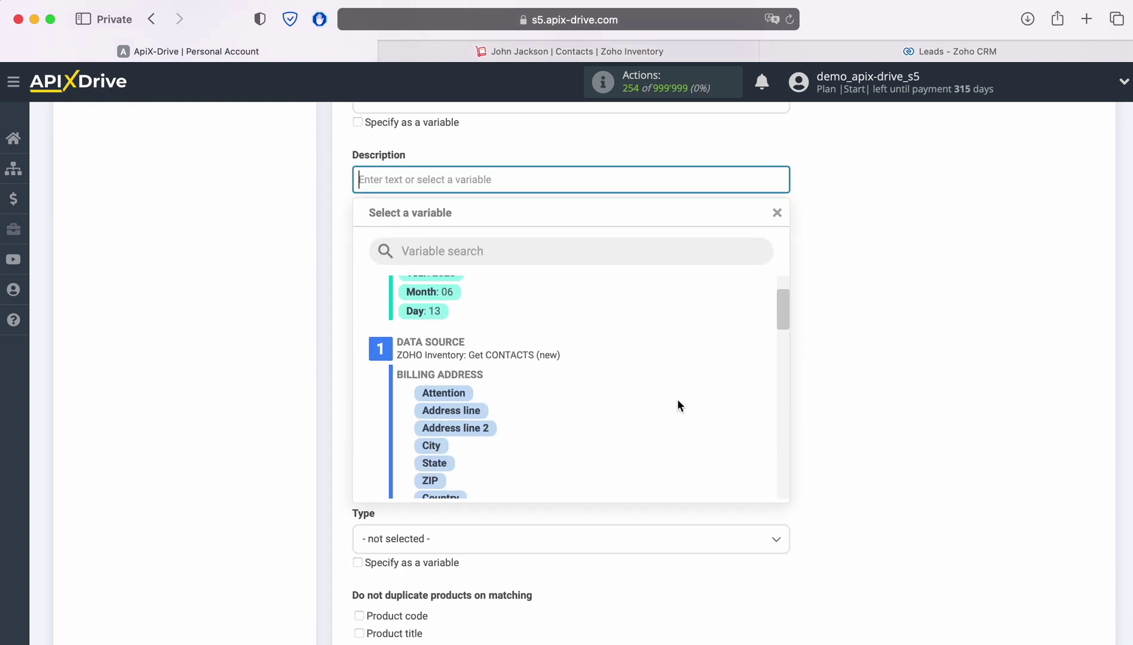
scroll(677, 399, down, 5)
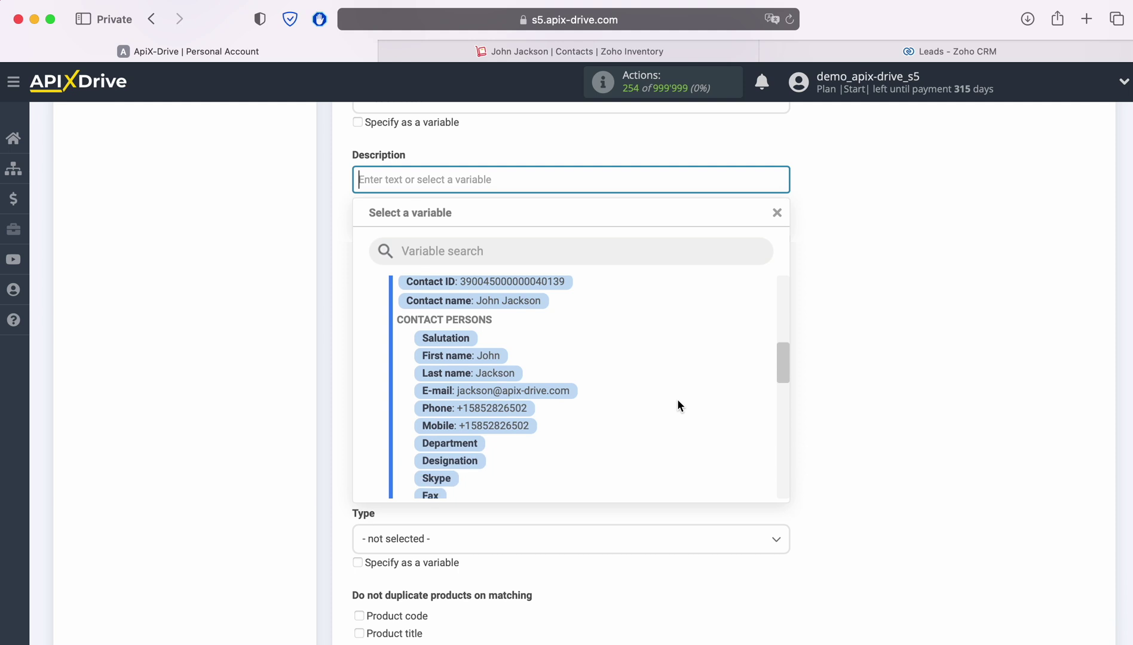
scroll(678, 399, down, 5)
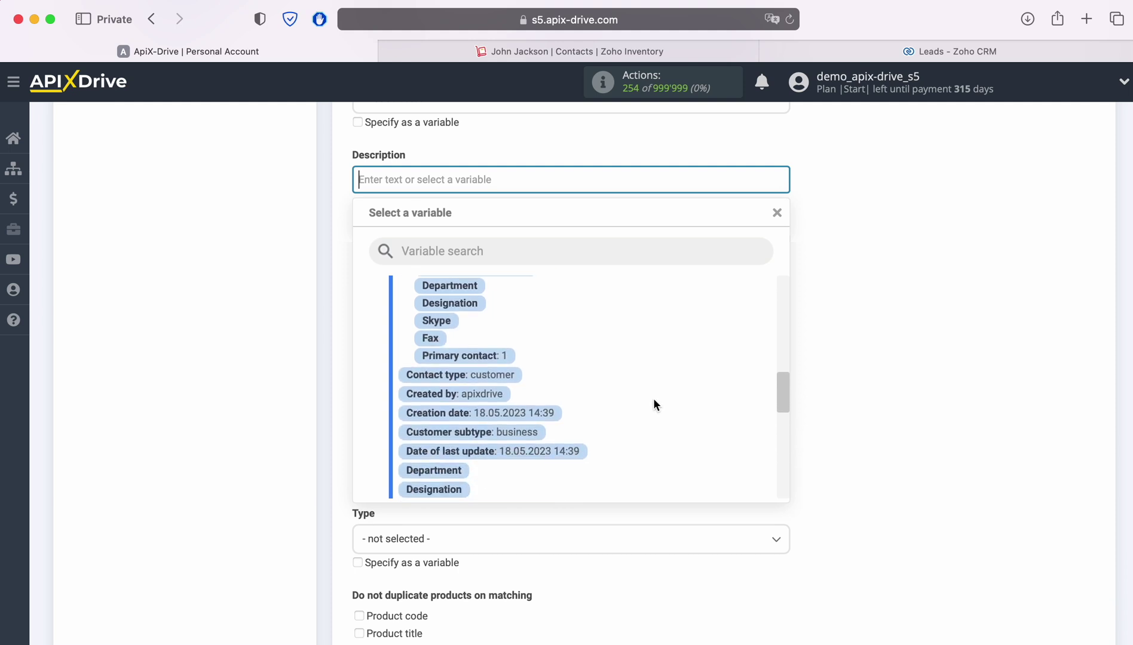
click(532, 410)
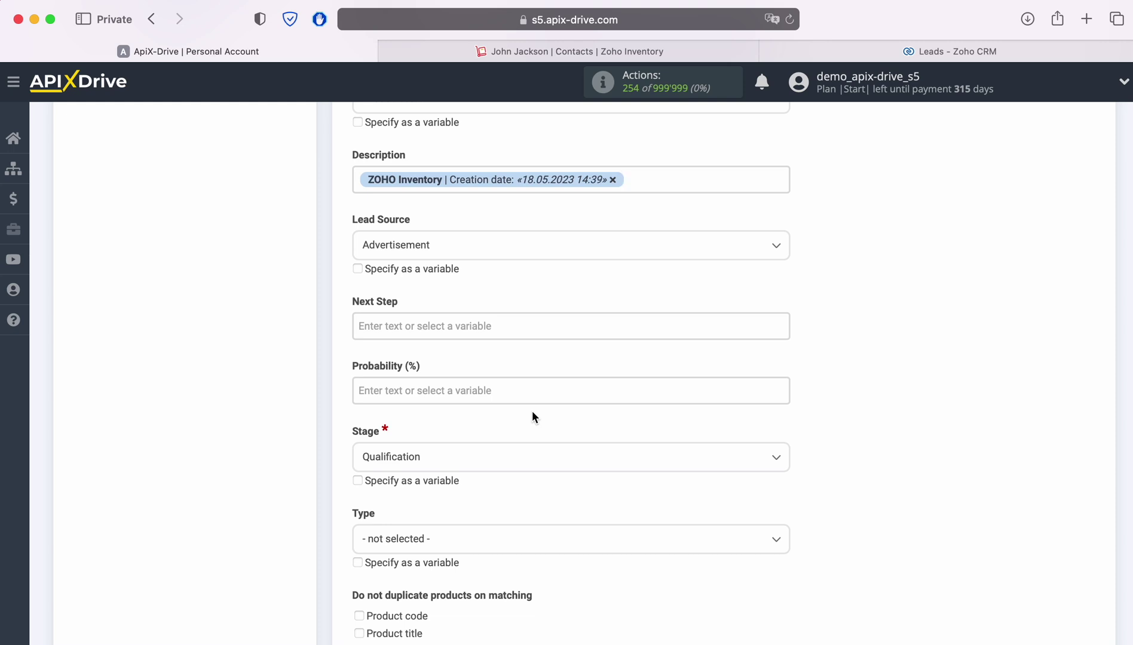
click(429, 202)
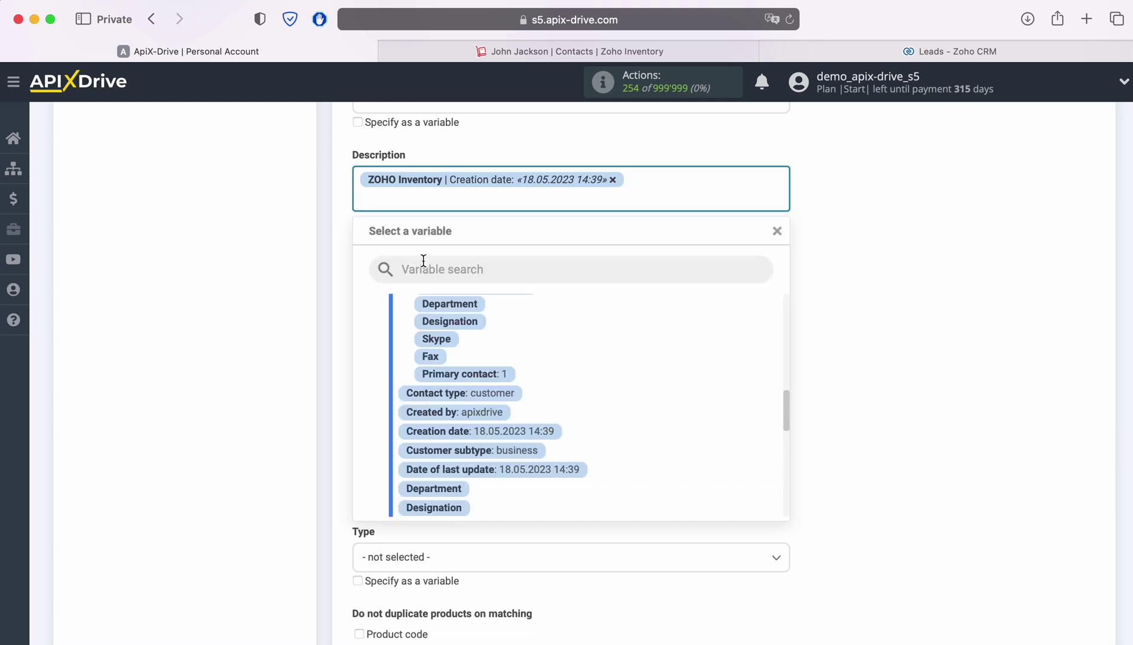
scroll(669, 386, down, 5)
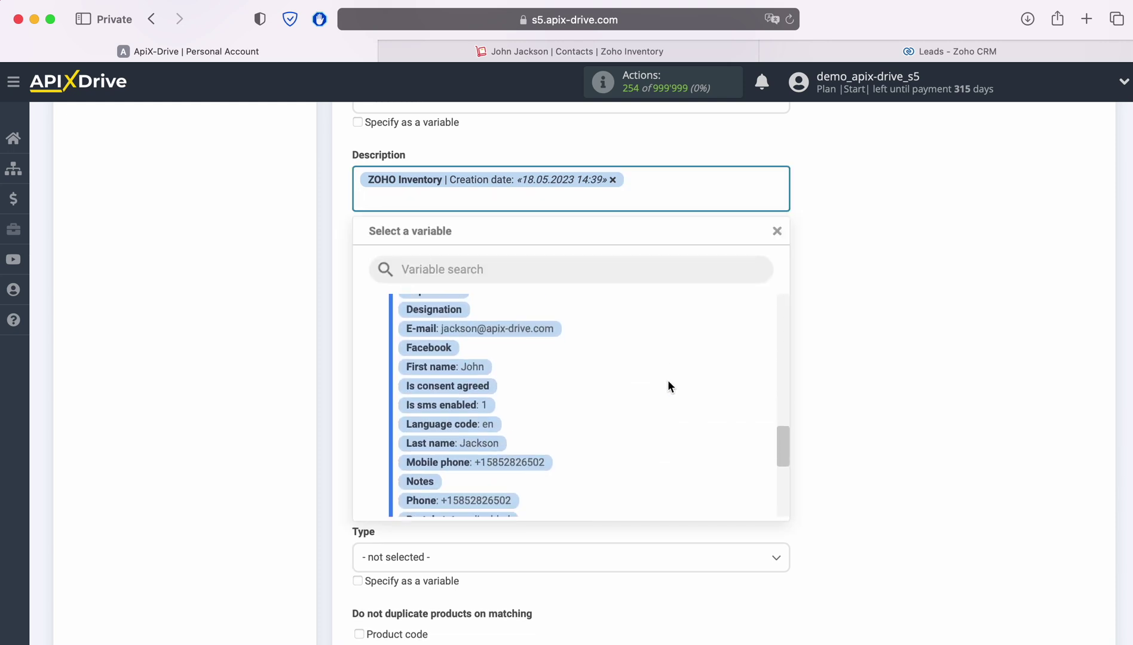
click(460, 368)
click(599, 198)
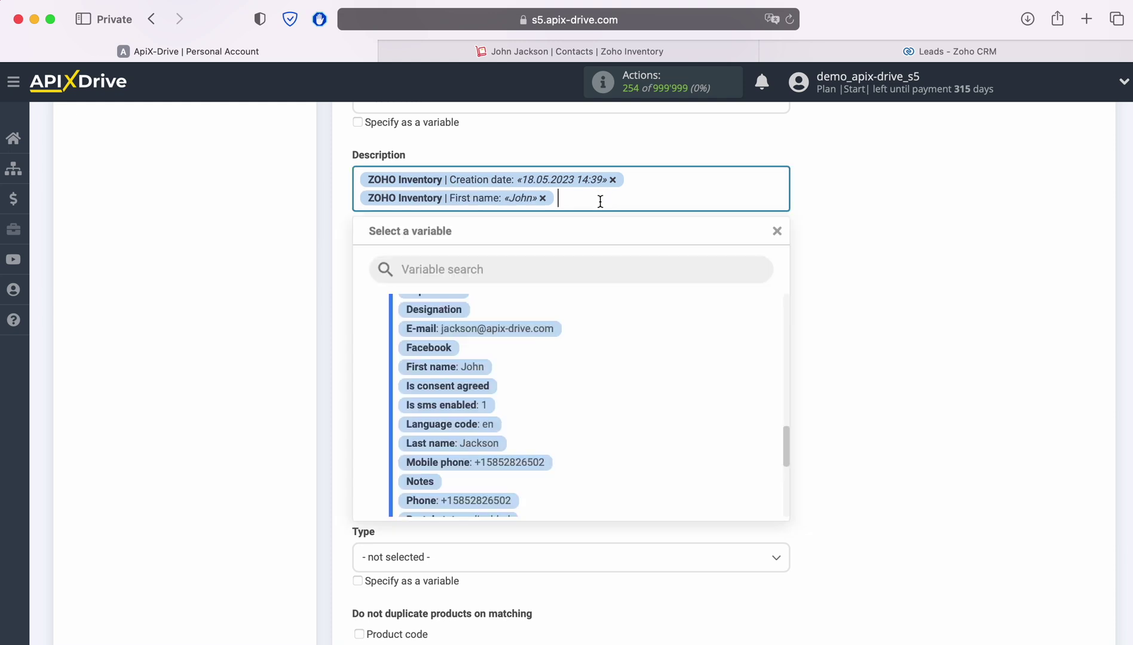
click(491, 443)
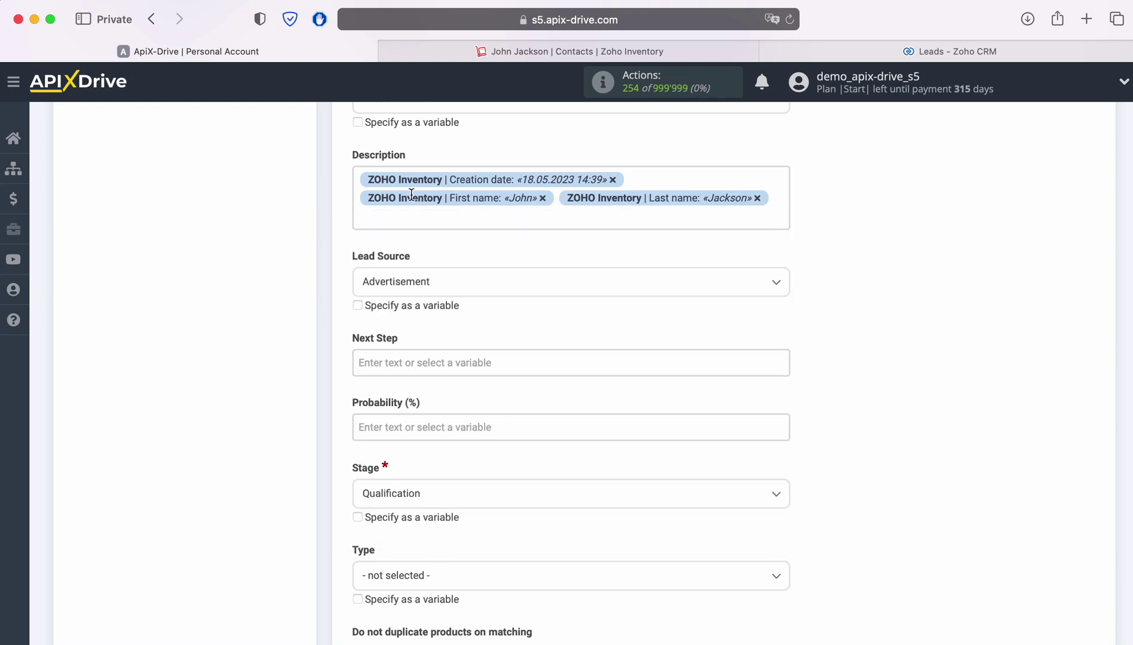
Step: Append the Mobile phone, Phone, E-mail and Website variables to Description
click(412, 223)
scroll(669, 403, down, 3)
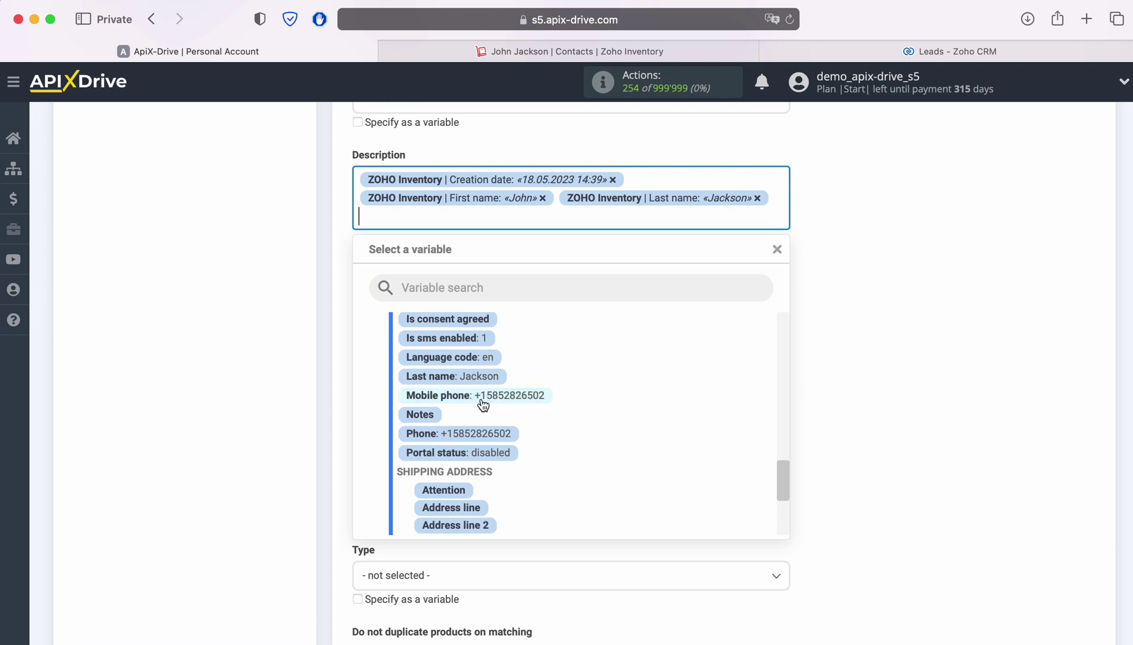
click(482, 397)
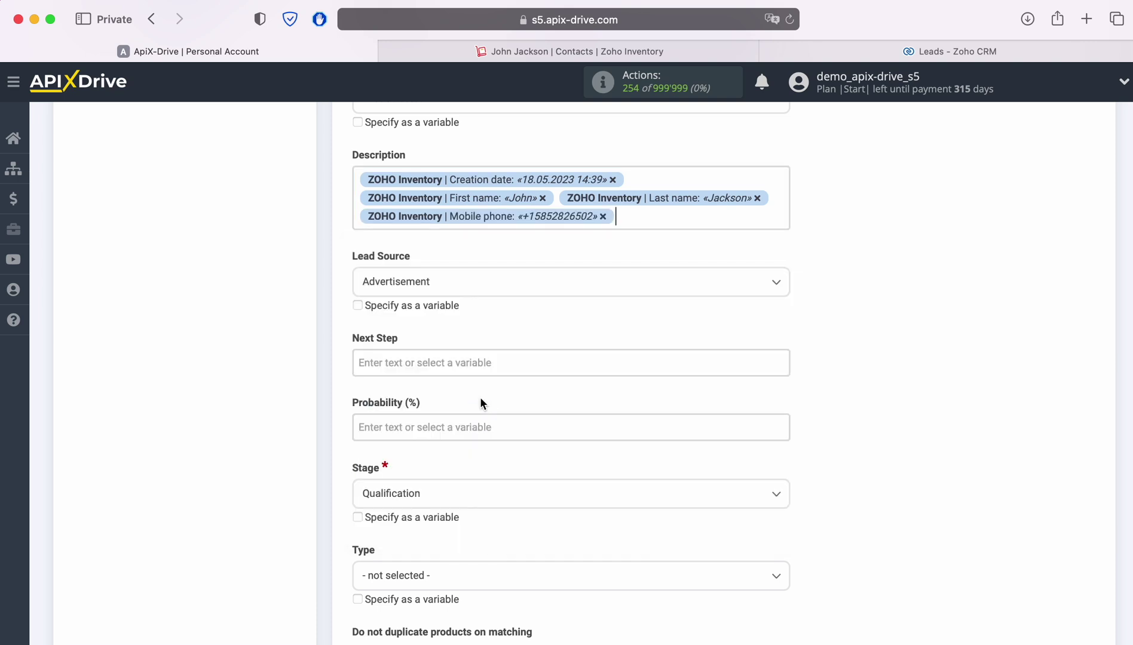
click(394, 242)
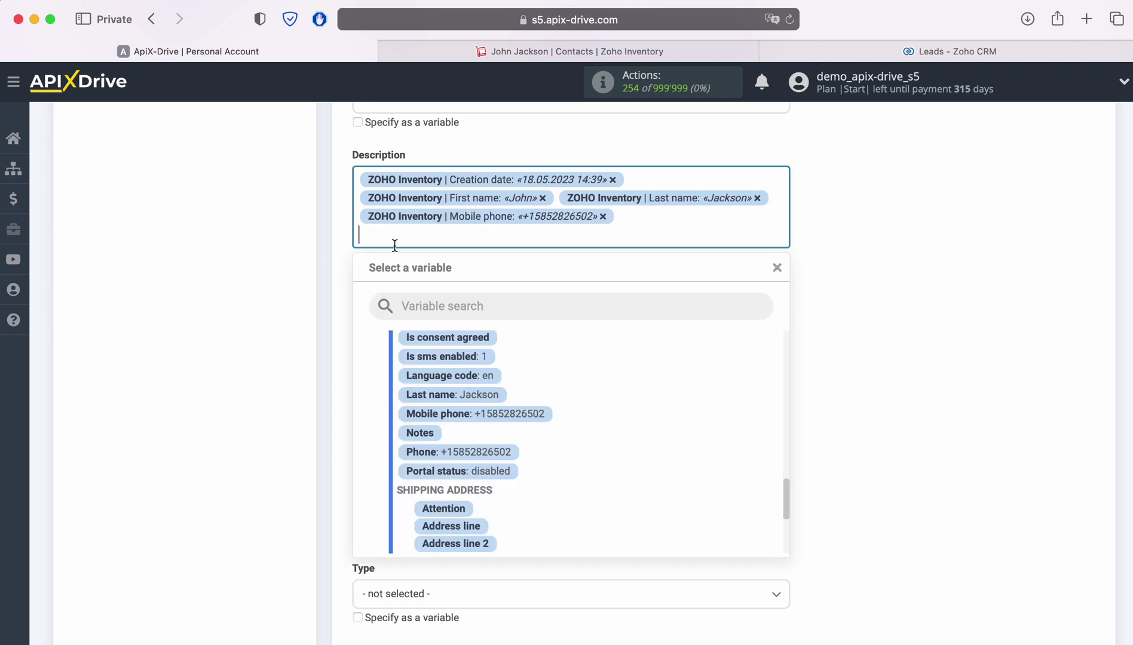
click(478, 454)
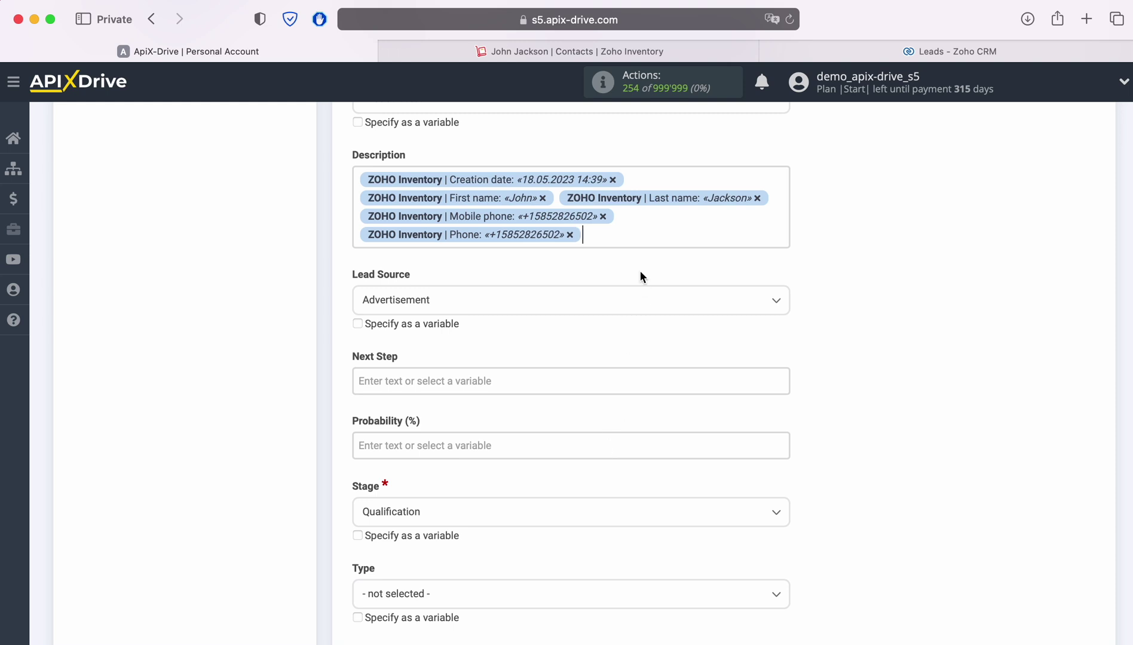
click(457, 246)
scroll(622, 464, down, 3)
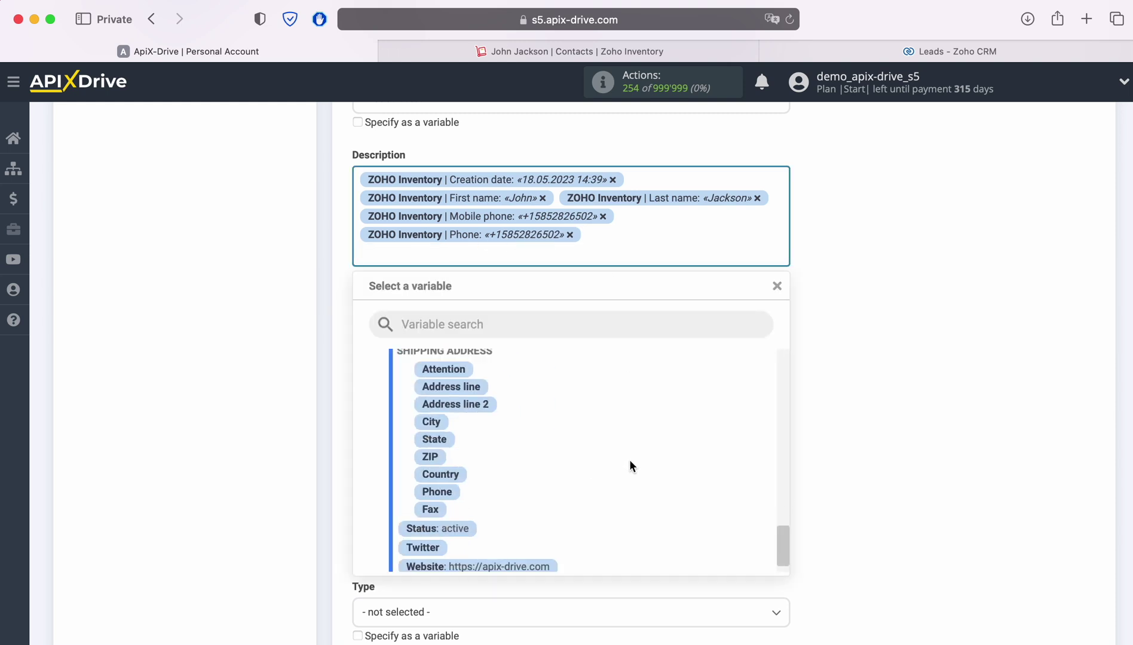
scroll(629, 458, up, 8)
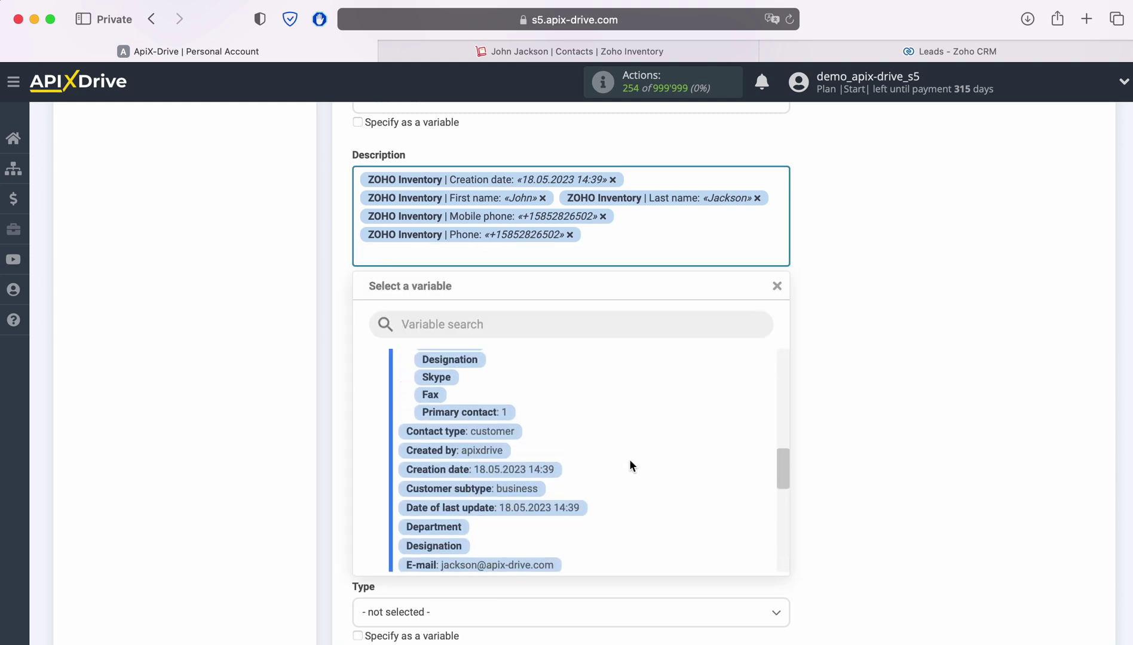
scroll(630, 458, down, 2)
click(523, 531)
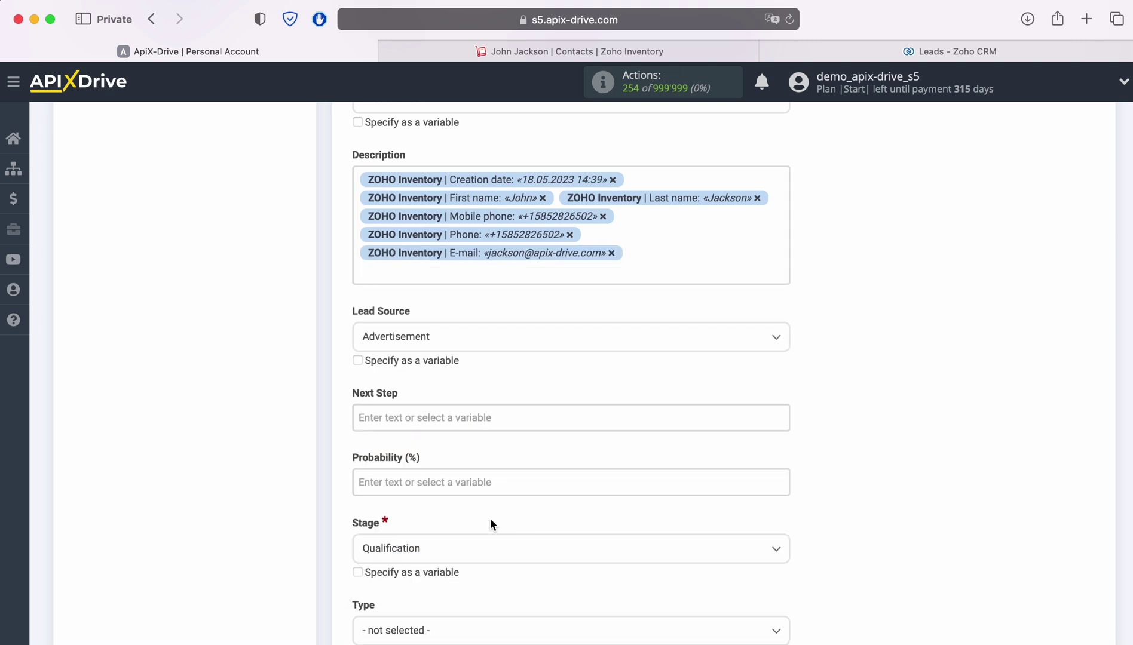
scroll(590, 405, down, 2)
click(450, 217)
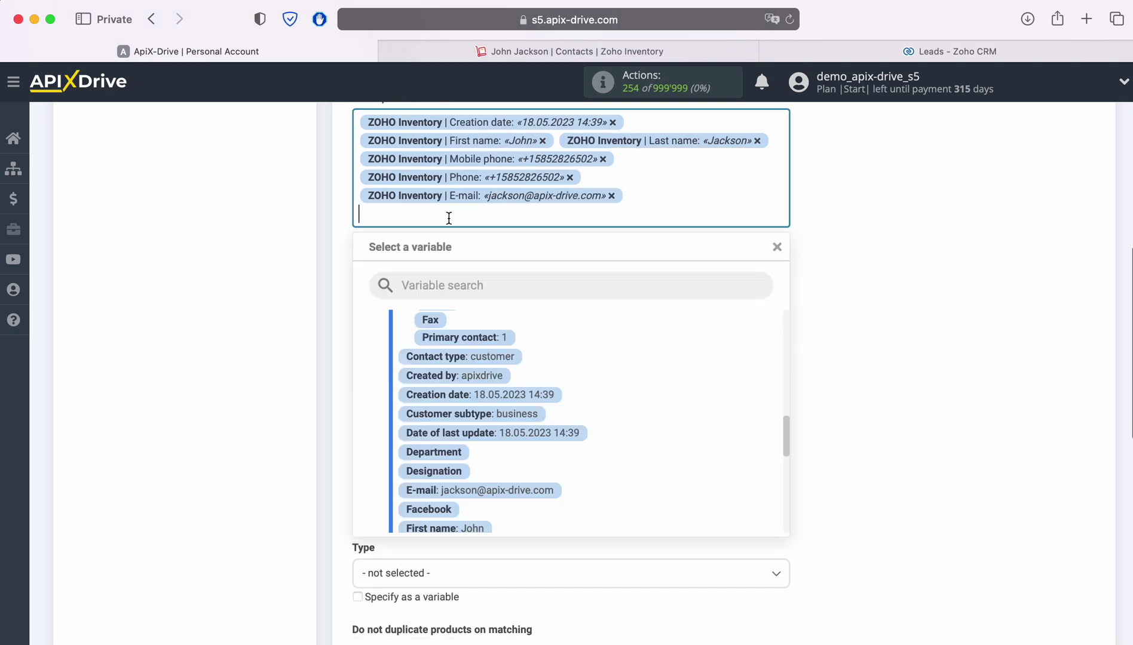
scroll(696, 416, down, 10)
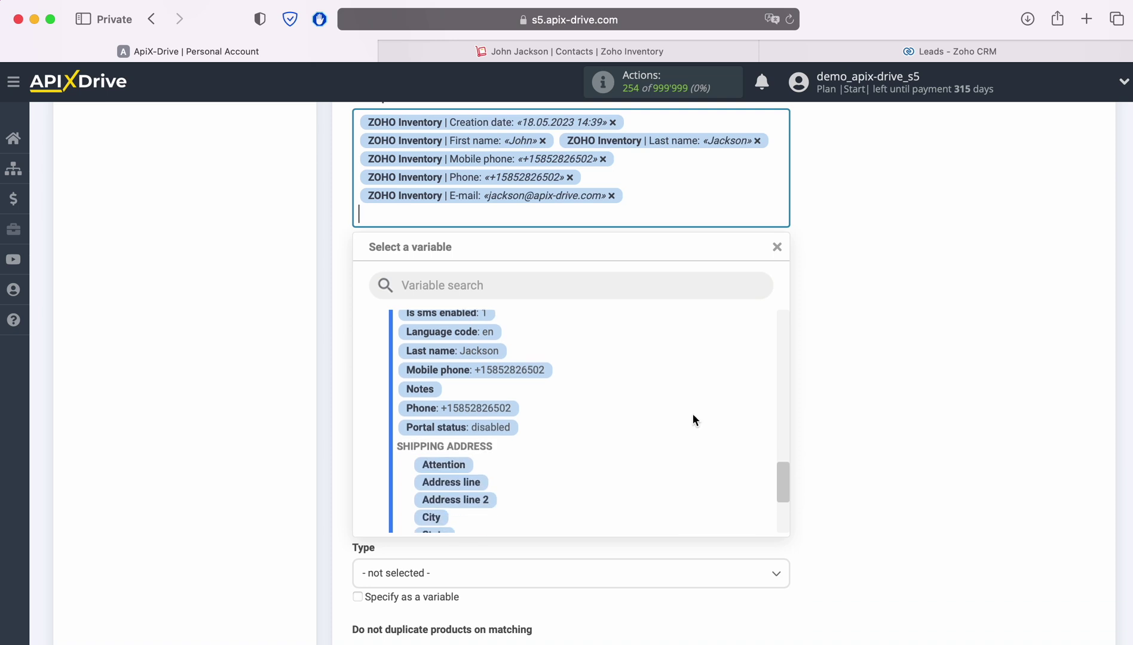
scroll(692, 414, down, 3)
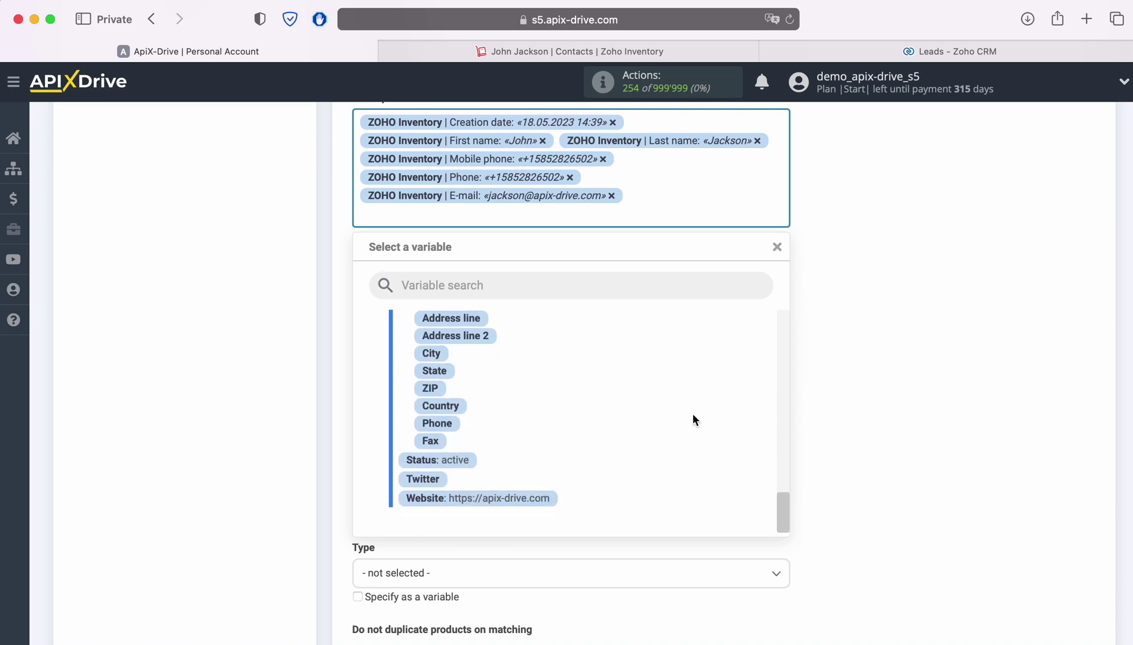
click(524, 501)
Step: Label the Description variables with Name, Mobile, Phone, Email and Web
scroll(545, 491, up, 3)
click(358, 242)
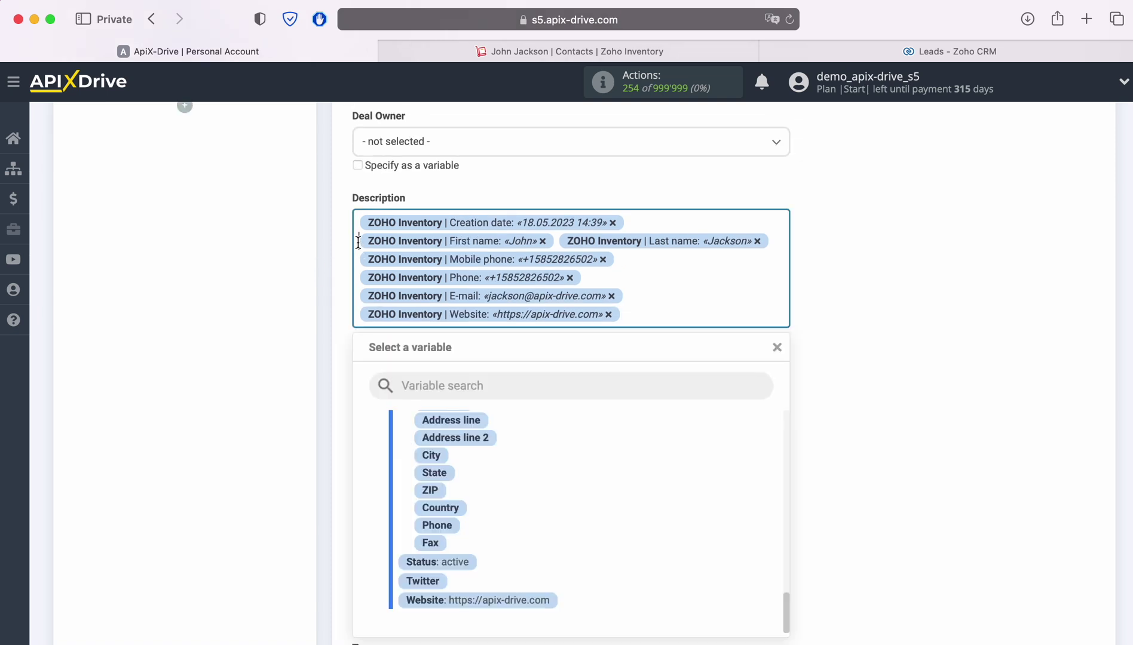
text(Name)
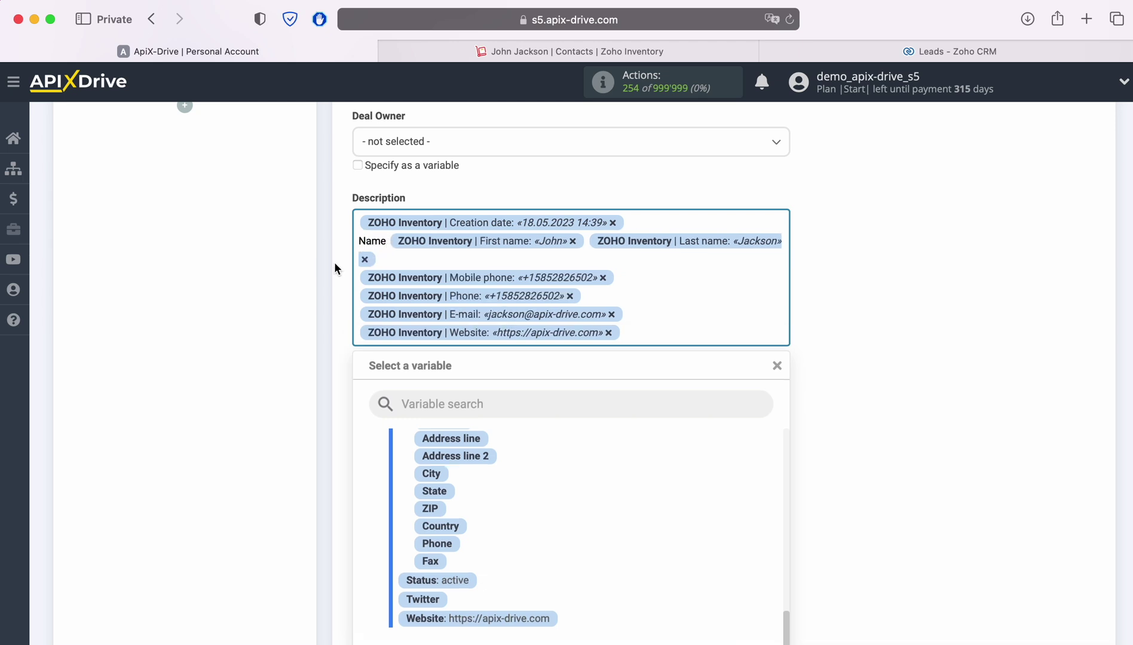
click(361, 281)
text(Mobile)
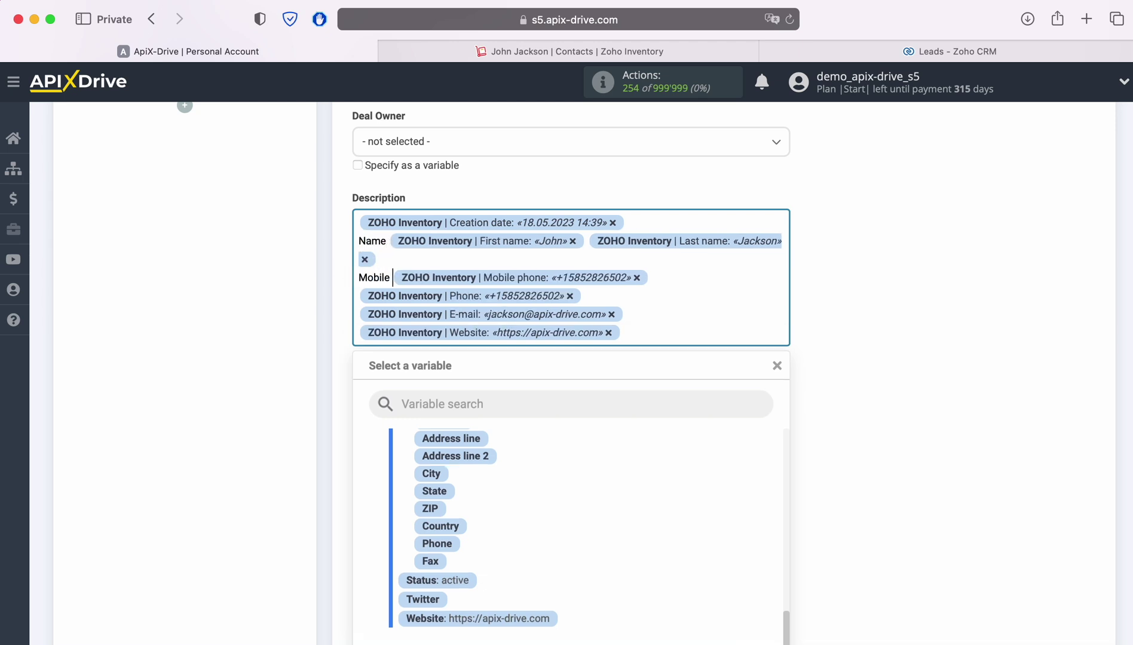
click(360, 297)
text(Phone)
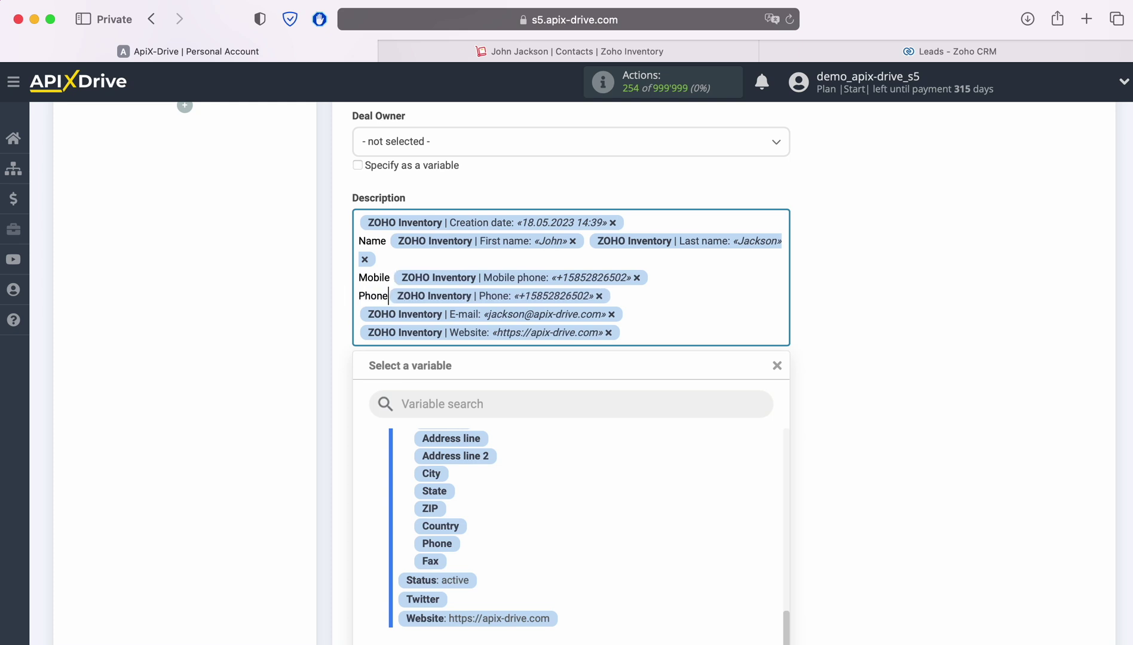
click(359, 315)
text(Email)
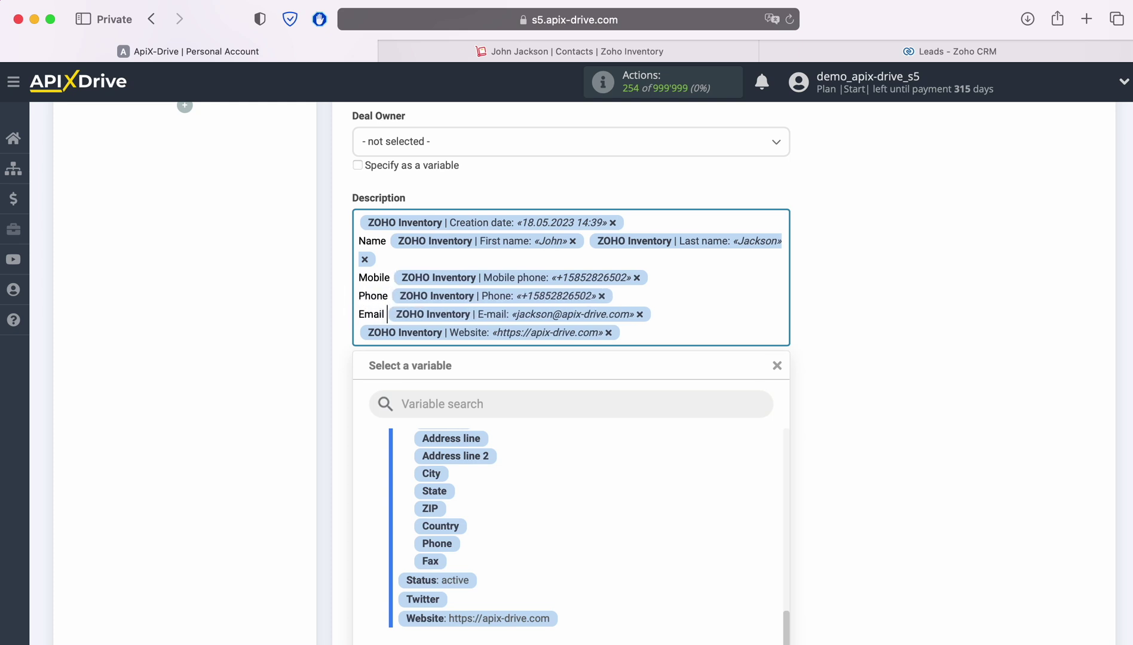
click(361, 333)
text(Web)
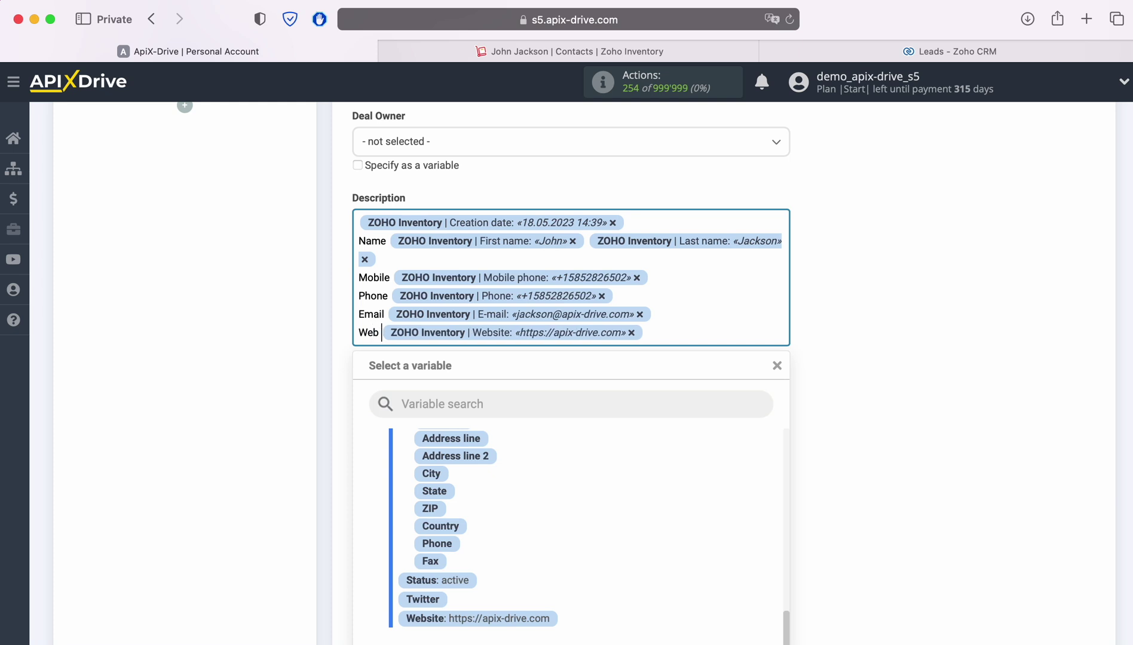
click(902, 347)
scroll(901, 342, down, 7)
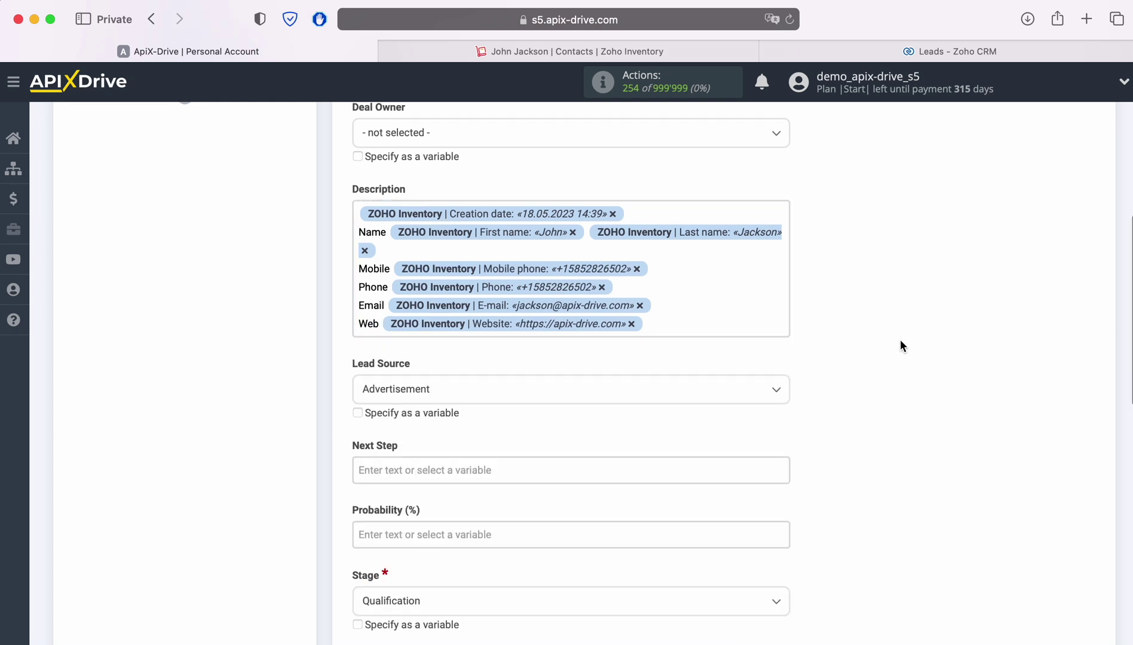
scroll(900, 347, down, 3)
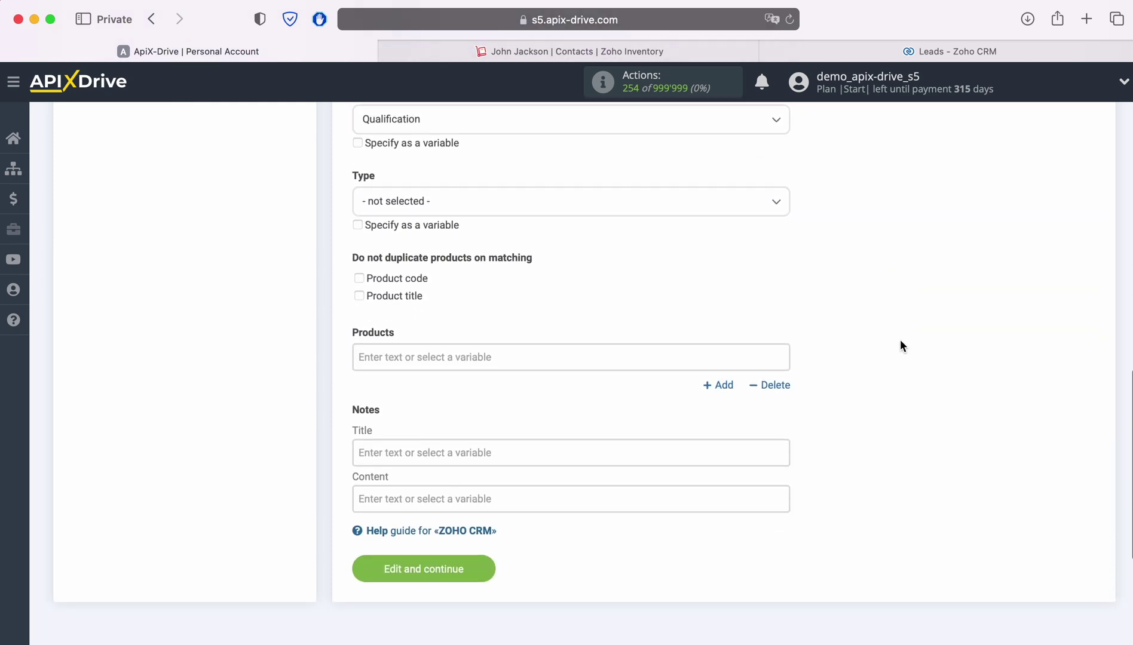
Step: Save the deal settings, send a test deal to ZOHO CRM, and switch to the Zoho CRM tab
click(473, 515)
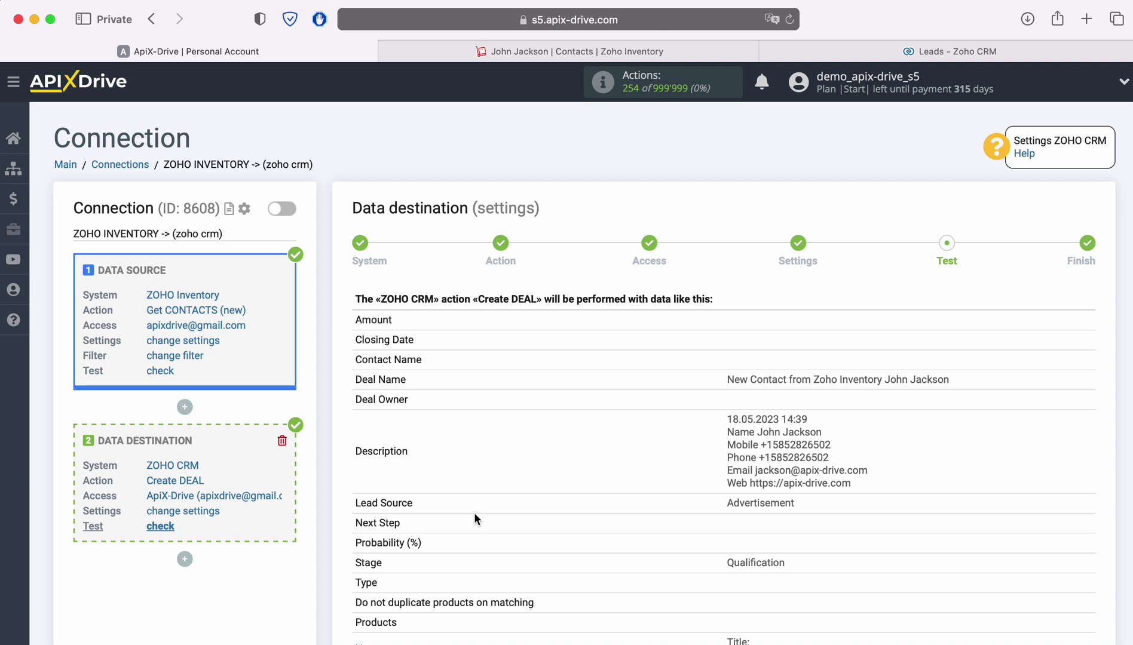
scroll(474, 513, down, 3)
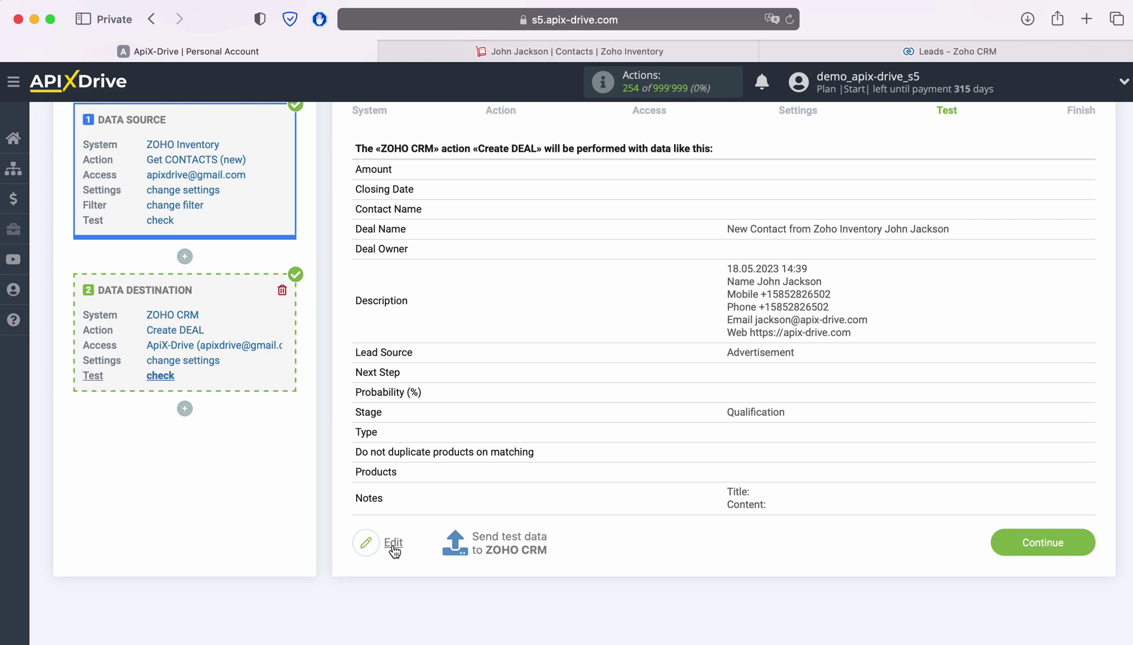
click(508, 540)
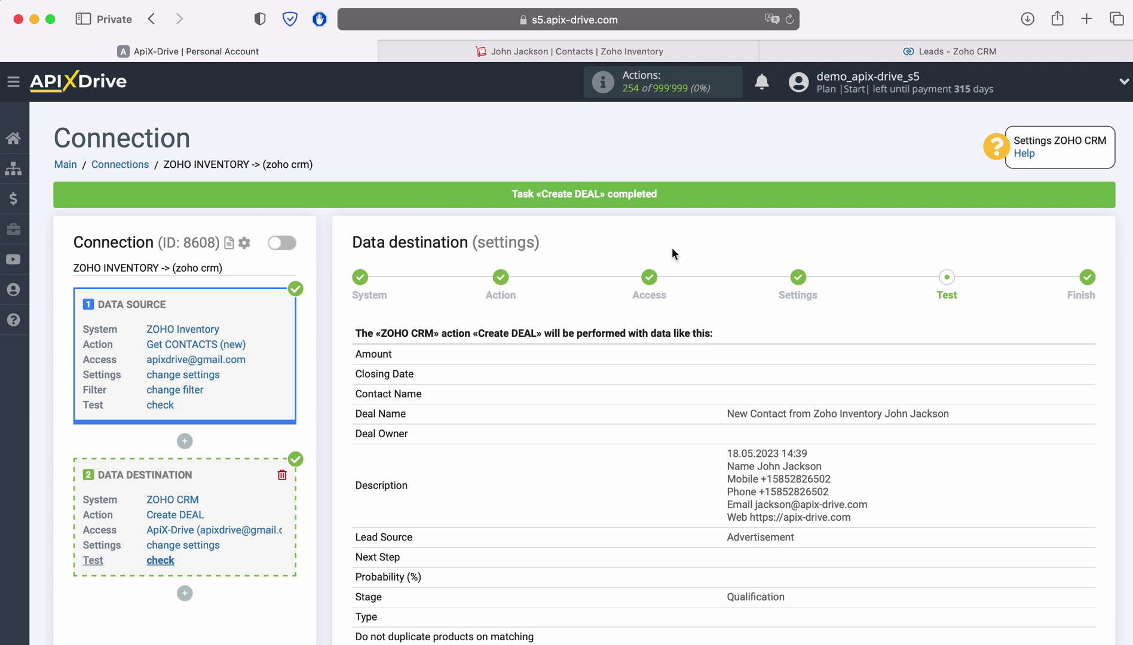
click(787, 49)
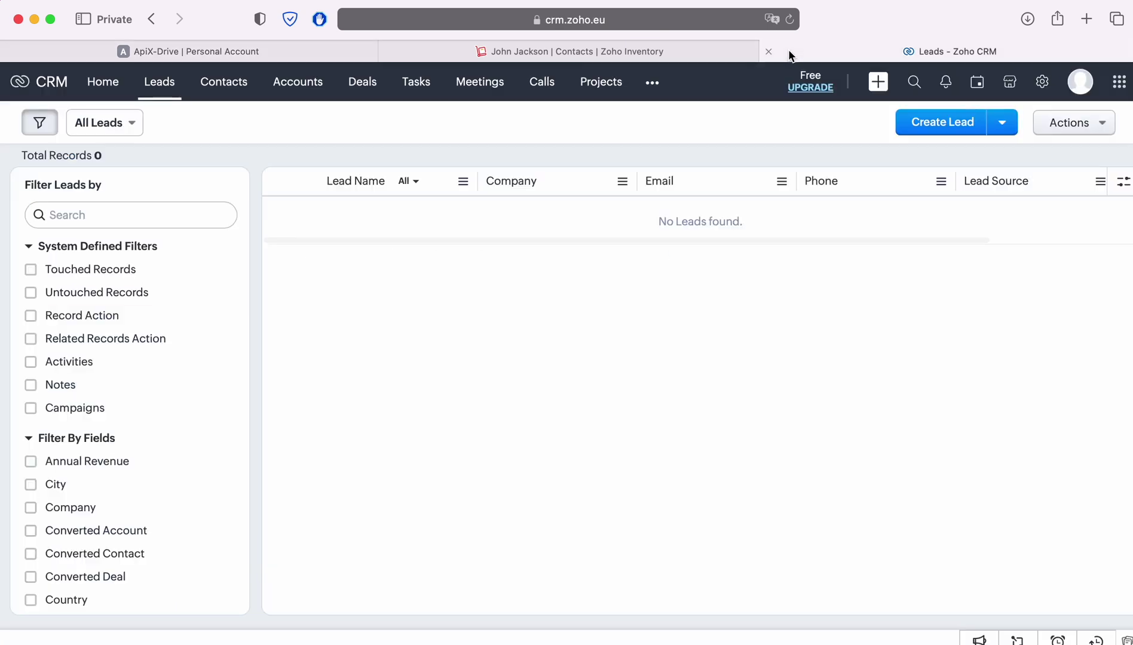
Step: Open the new test deal under Deals, review its fields and Description, then return to ApiX-Drive
click(355, 94)
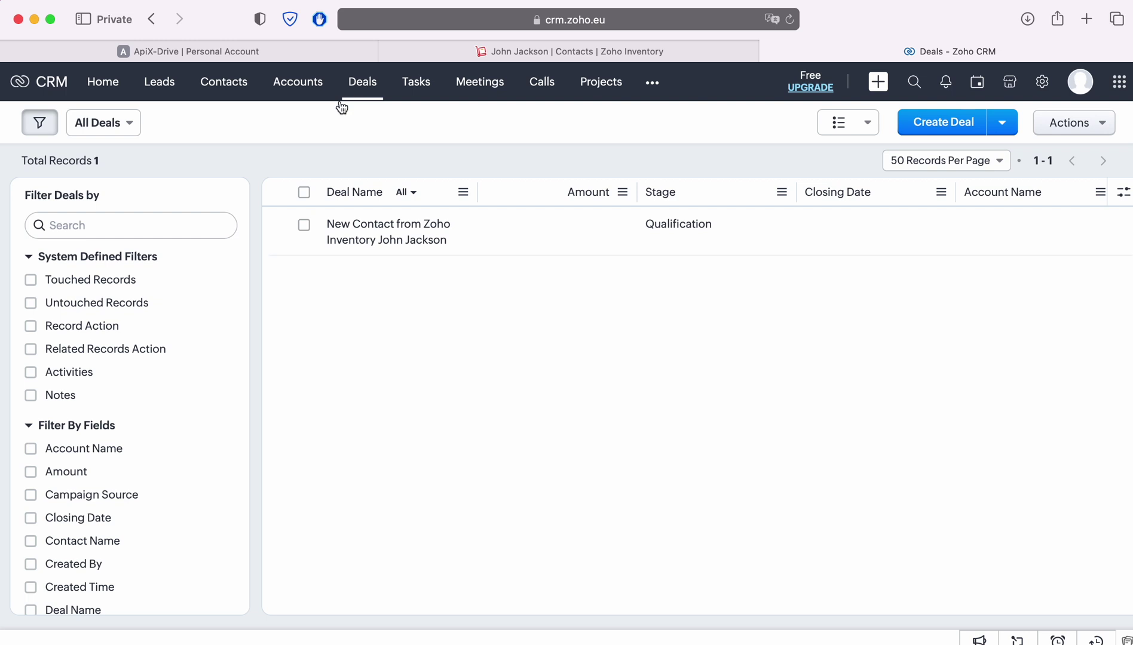
click(374, 231)
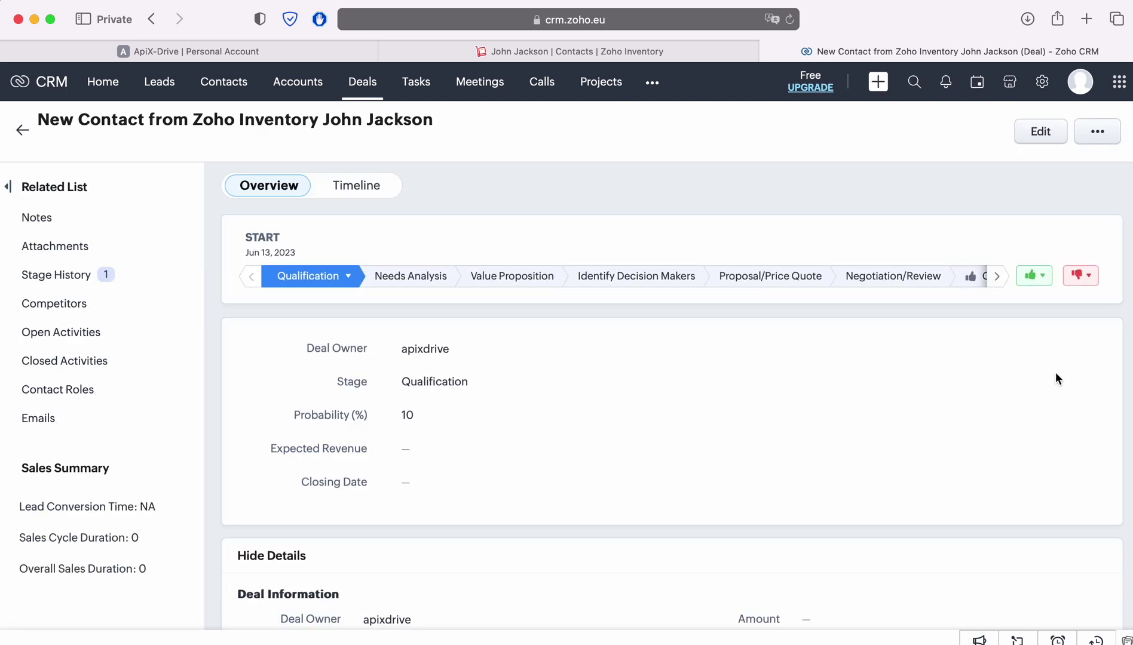
scroll(1055, 374, down, 5)
scroll(1057, 375, down, 4)
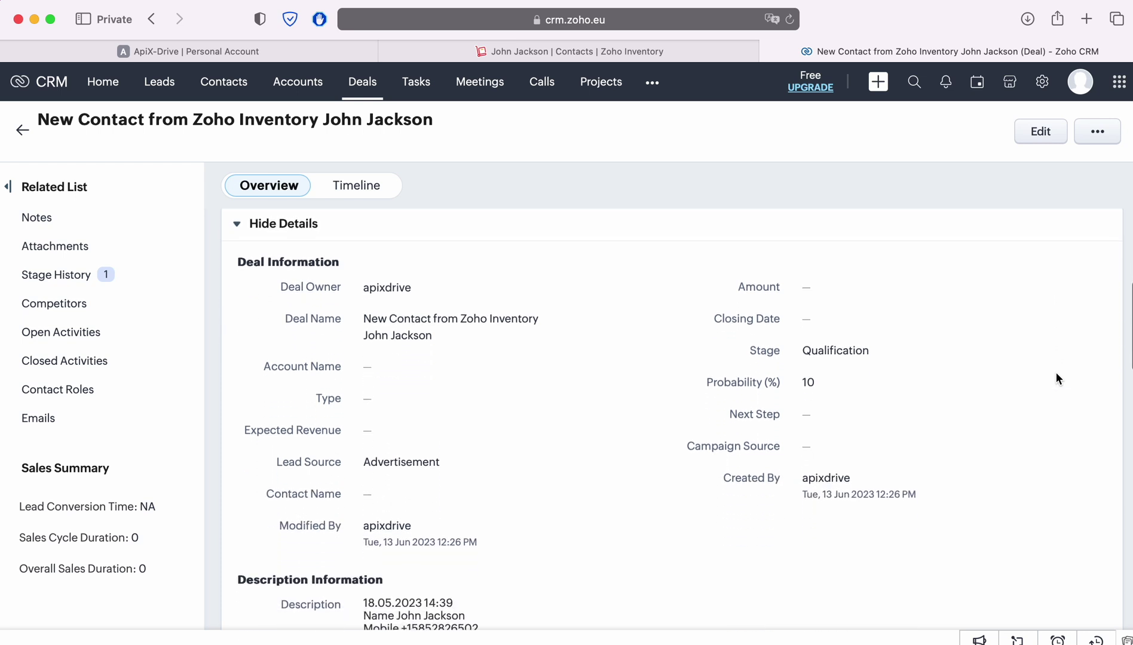
scroll(1056, 373, up, 1)
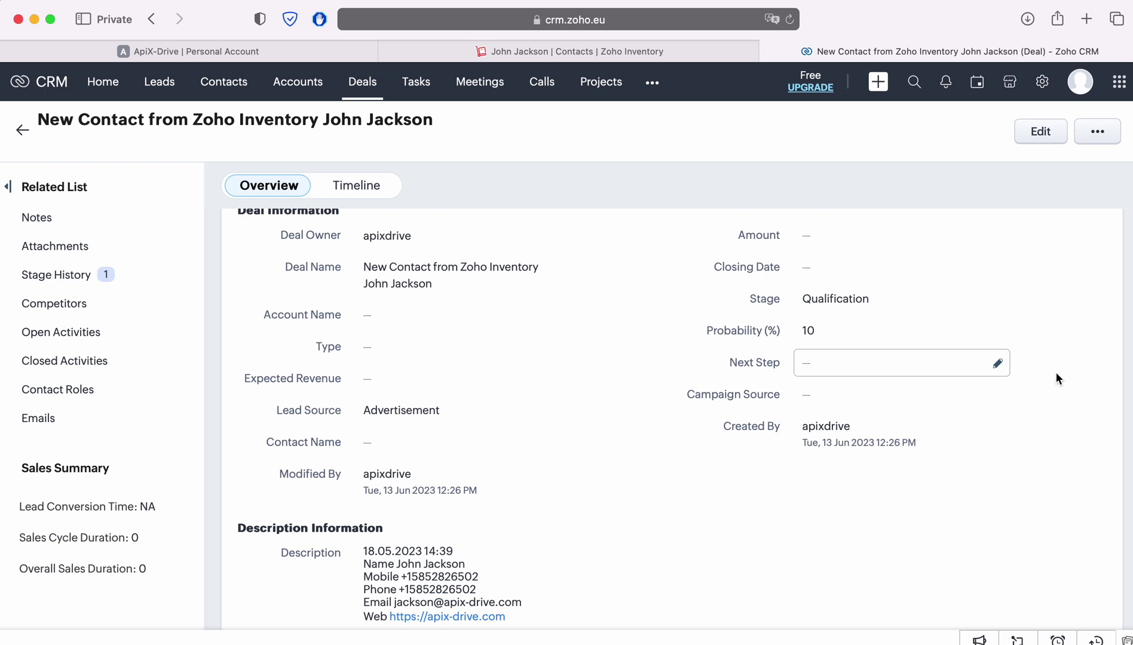
click(107, 51)
scroll(1013, 389, down, 2)
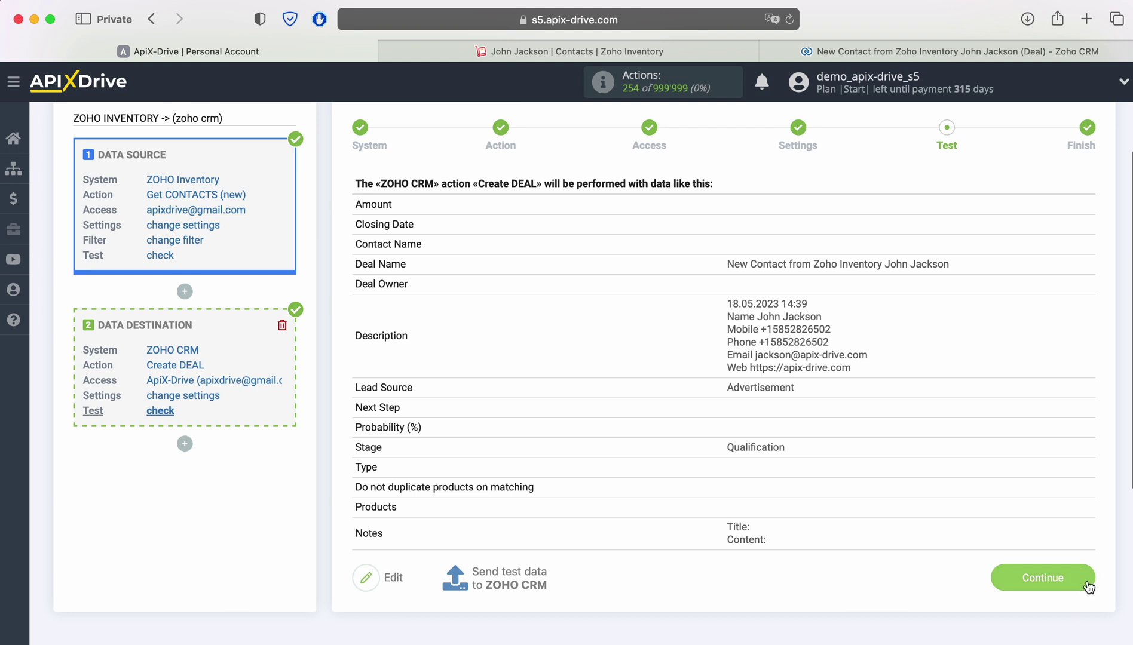
Step: Finish setup, enable auto-update, and set the connection's update interval to 5 minutes
click(1087, 586)
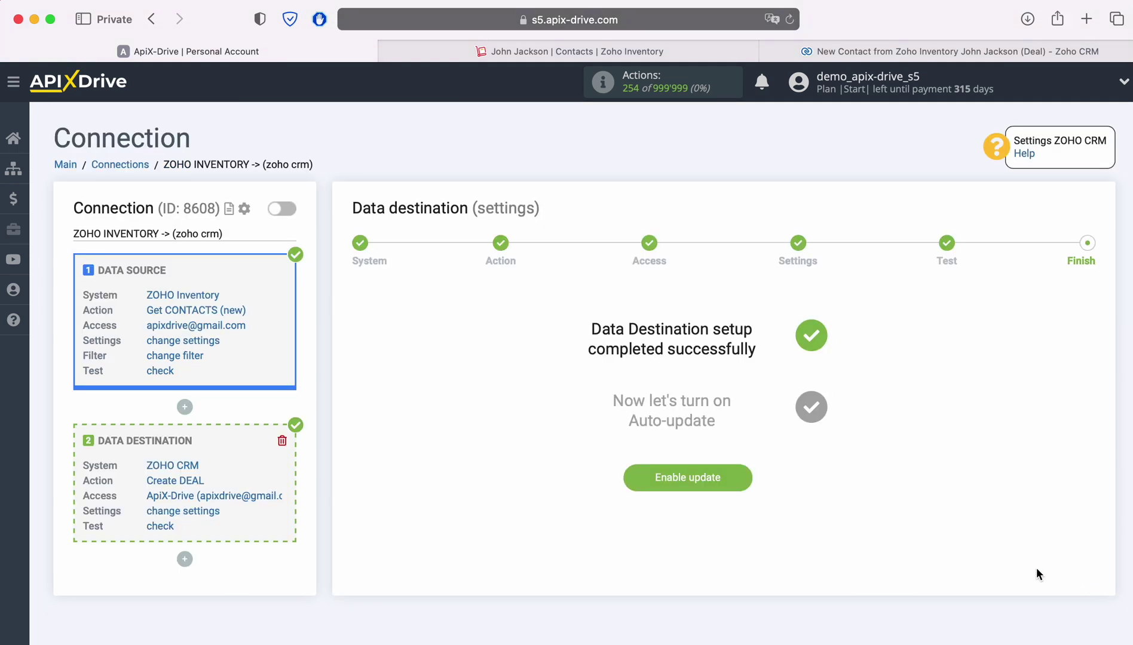
click(747, 478)
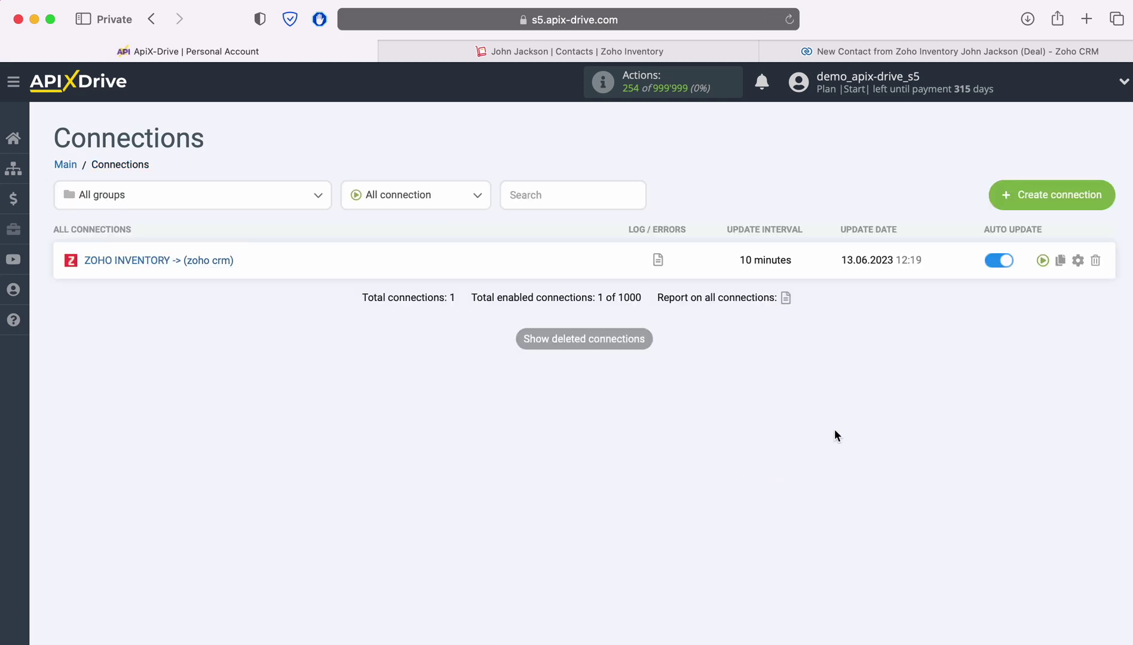
click(1078, 260)
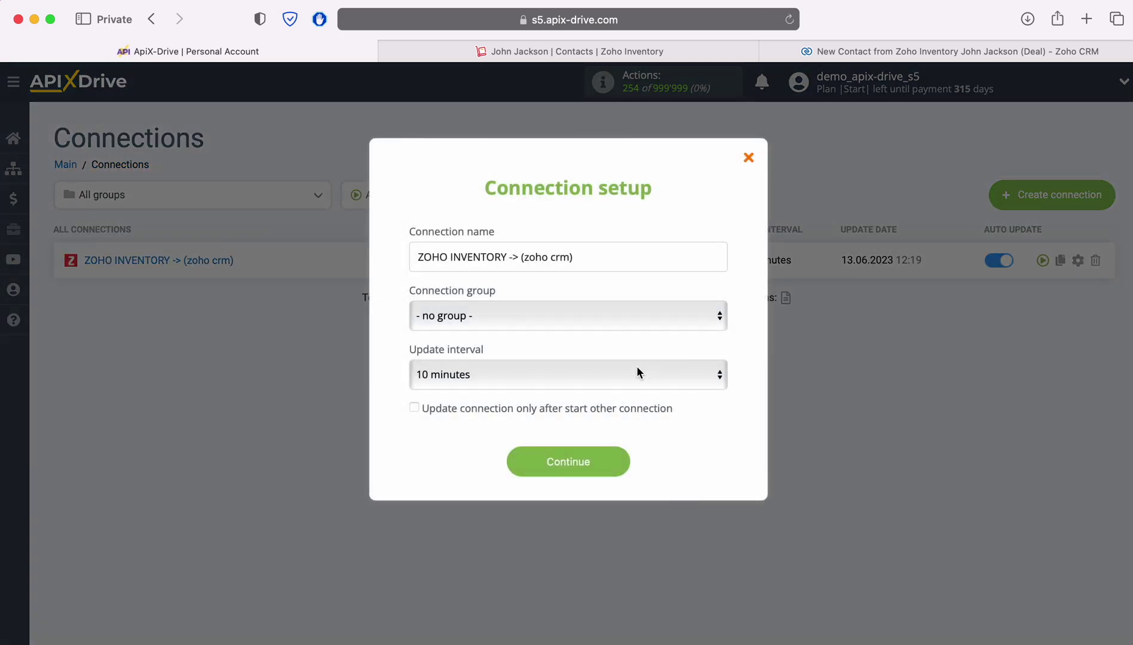
click(627, 374)
click(591, 351)
click(614, 461)
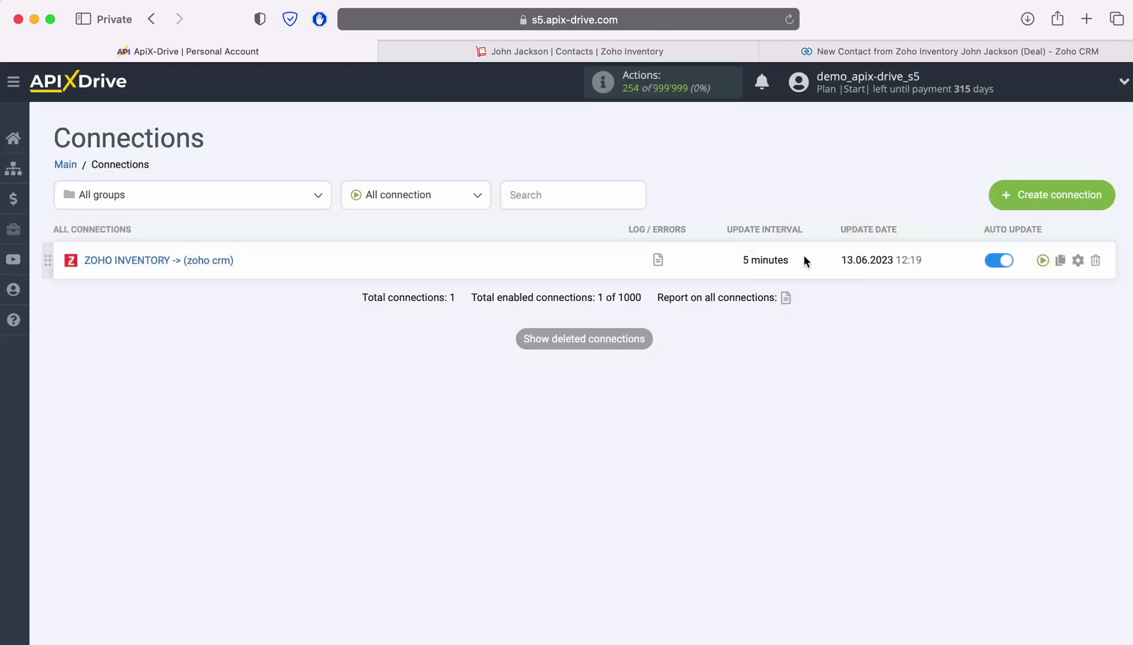